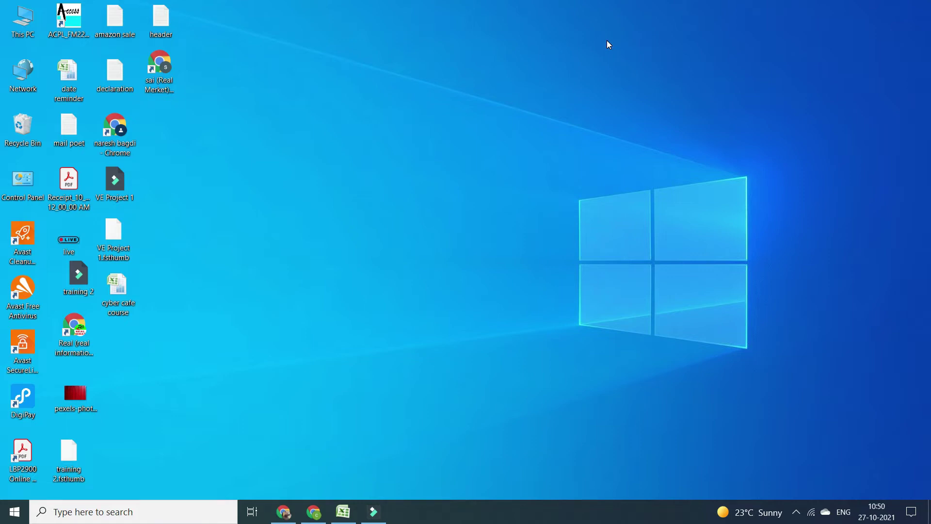
# Switch to the cyber cafe course workbook in Excel and enter 50, 30 and 20 in cells E5, E7 and E9 of Sheet1
pyautogui.hotkey('alt', 'Tab')
pyautogui.write('50')
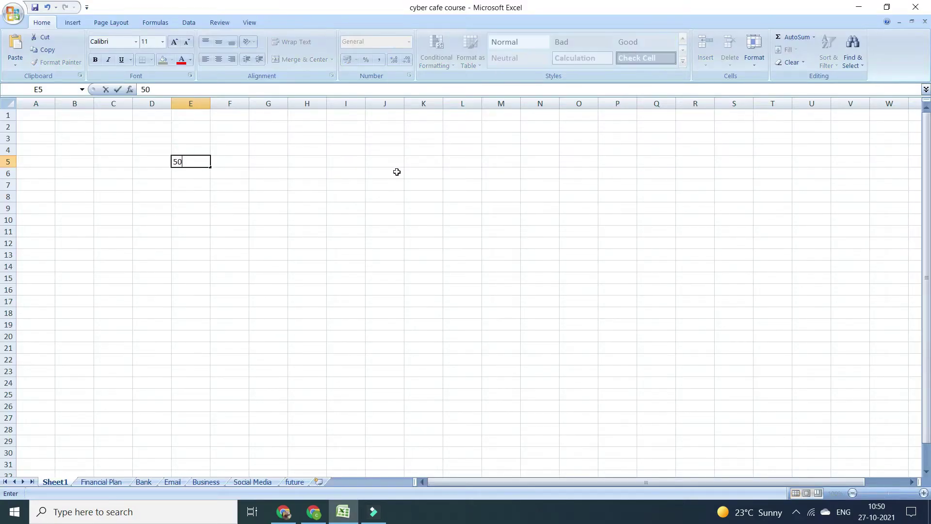
pyautogui.press('Return')
pyautogui.press('Return')
pyautogui.write('30')
pyautogui.press('Return')
pyautogui.press('Return')
pyautogui.write('20')
pyautogui.press('Return')
pyautogui.press('Up')
pyautogui.press('Up')
pyautogui.press('Up')
pyautogui.press('Up')
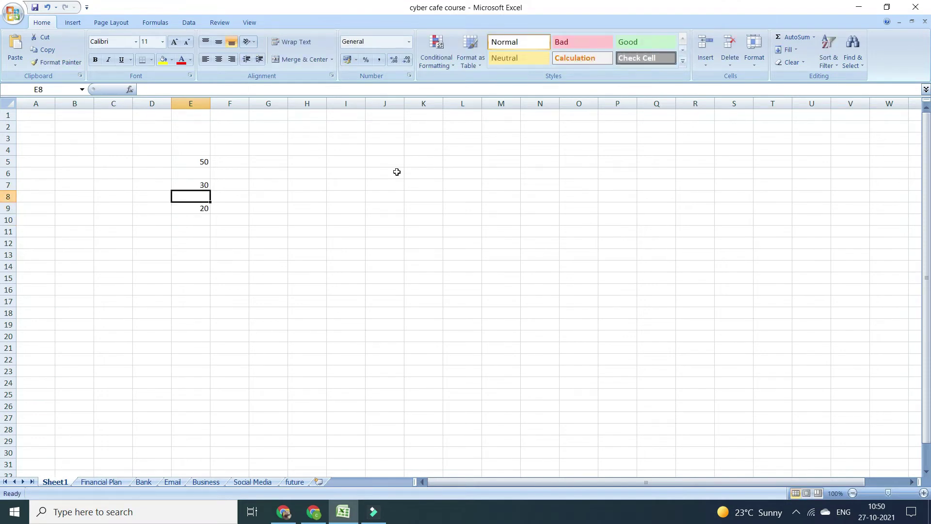
pyautogui.press('Up')
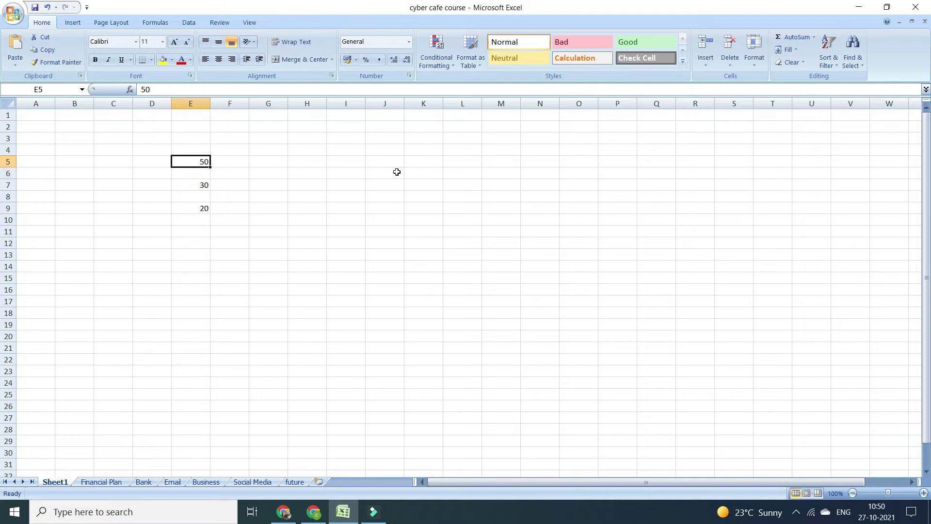
pyautogui.press('Right')
pyautogui.press('Down')
pyautogui.press('Down')
pyautogui.press('Down')
pyautogui.press('Down')
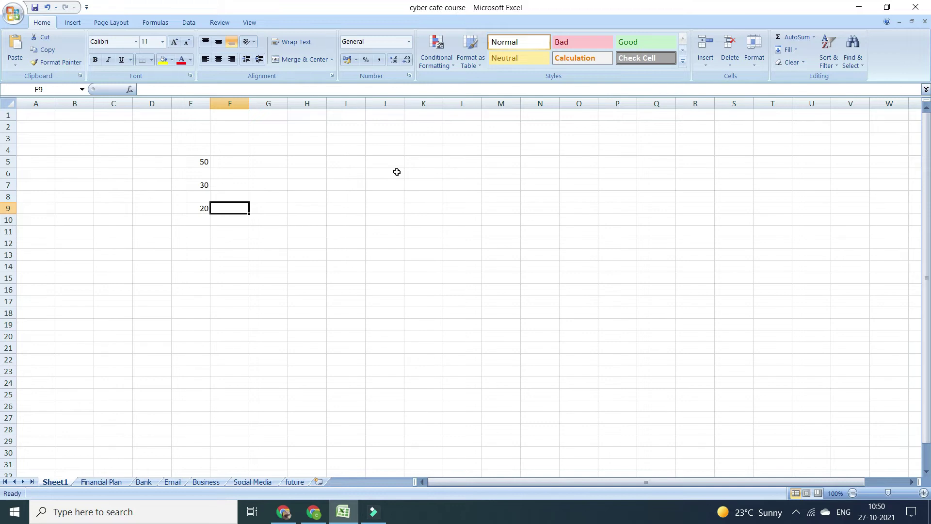
# Open the Financial Plan sheet and review the total earning row and the three account names in column A
pyautogui.click(97, 482)
pyautogui.moveTo(73, 144); pyautogui.dragTo(83, 302)
pyautogui.click(71, 142)
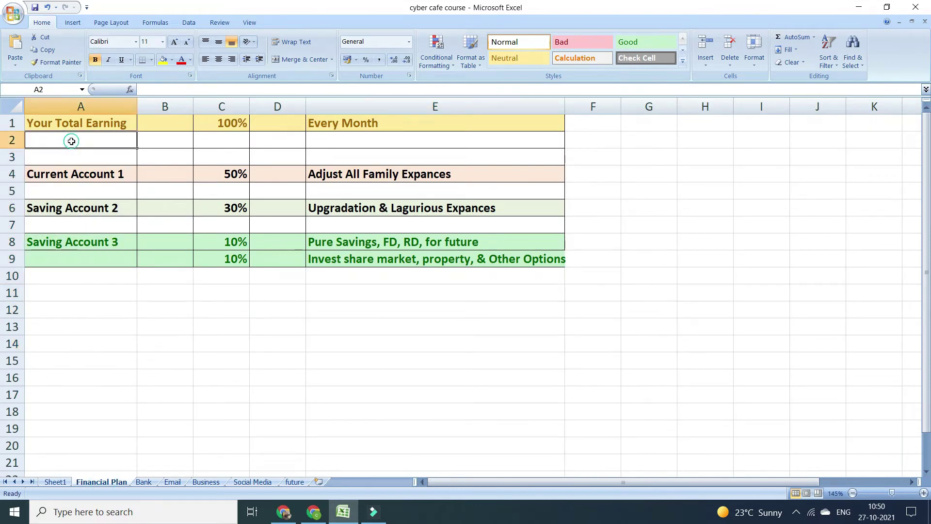
pyautogui.click(80, 120)
pyautogui.moveTo(141, 119); pyautogui.dragTo(391, 128)
pyautogui.click(390, 127)
pyautogui.moveTo(77, 153); pyautogui.dragTo(68, 277)
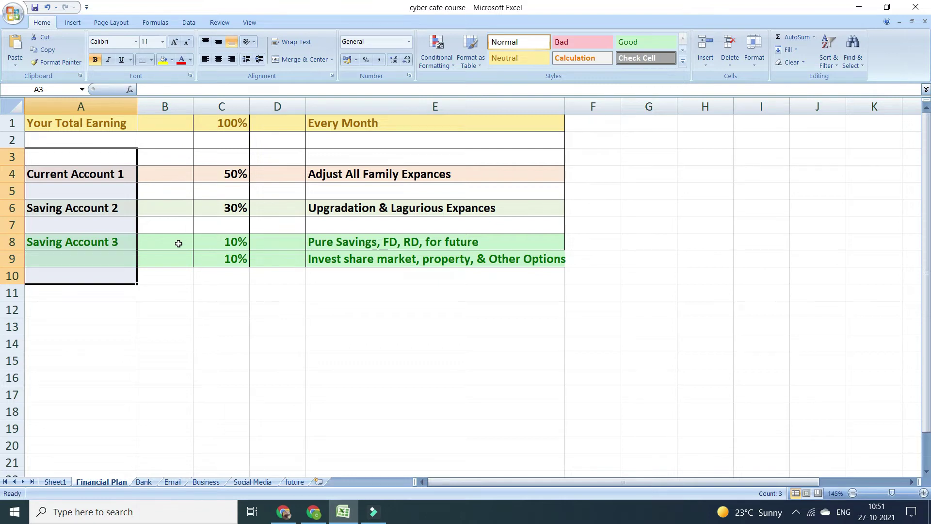
pyautogui.press('Down')
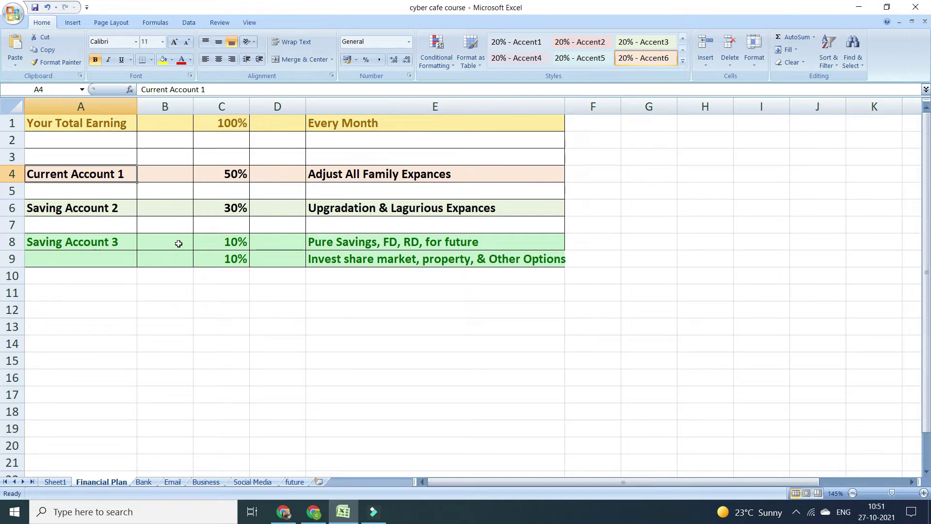
pyautogui.press('Down')
pyautogui.press('Down')
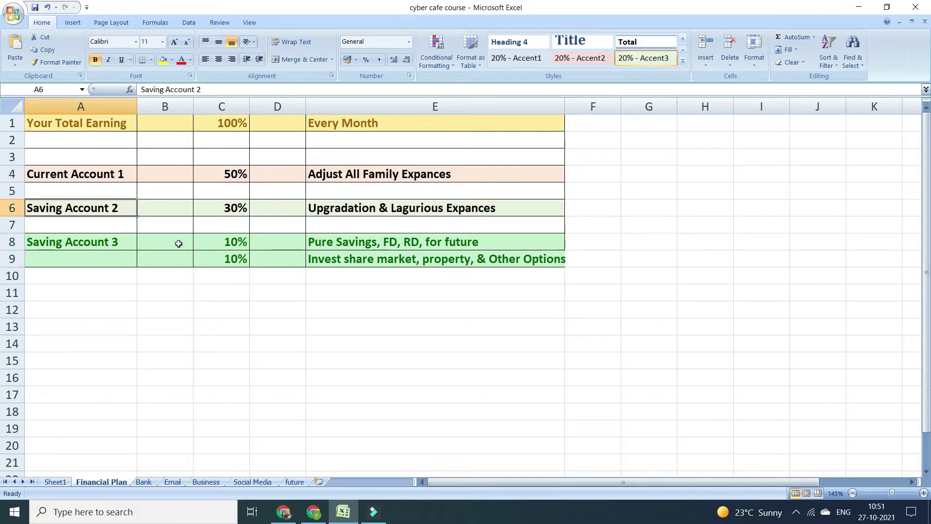
pyautogui.press('Down')
pyautogui.press('Down')
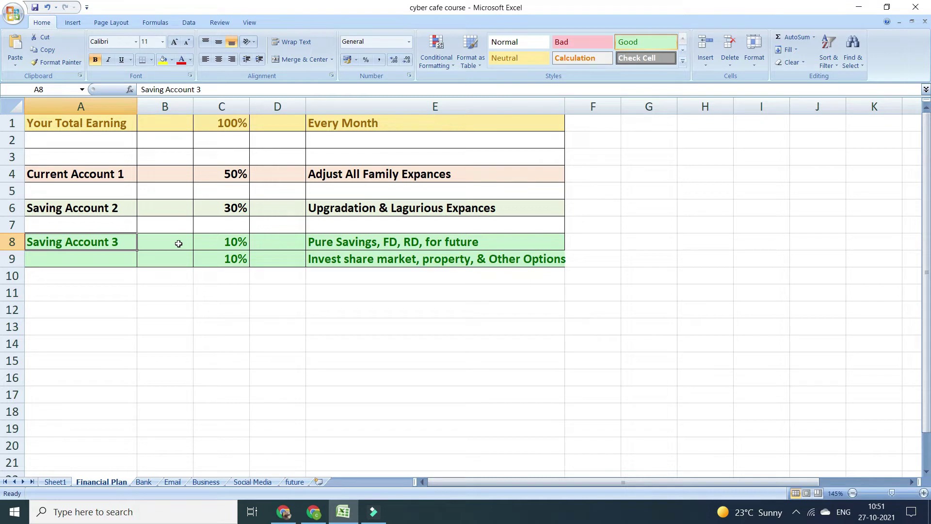
# Examine the percentages in column C for the total earning, Current Account 1 and Saving Account 2 rows
pyautogui.press('Right')
pyautogui.press('Right')
pyautogui.press('Up')
pyautogui.press('Up')
pyautogui.press('Up')
pyautogui.press('Up')
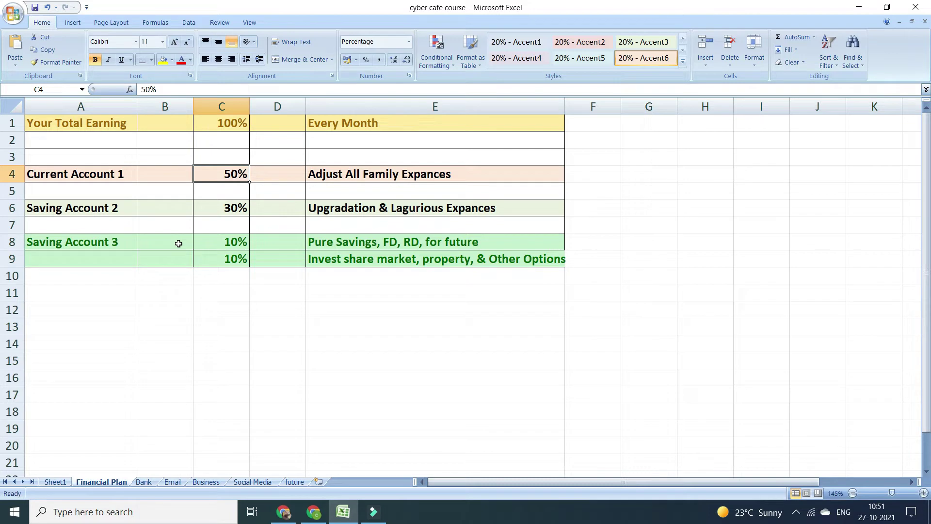
pyautogui.press('Up')
pyautogui.press('Up')
pyautogui.press('Up')
pyautogui.press('Down')
pyautogui.press('Down')
pyautogui.press('Down')
pyautogui.press('Down')
pyautogui.press('Down')
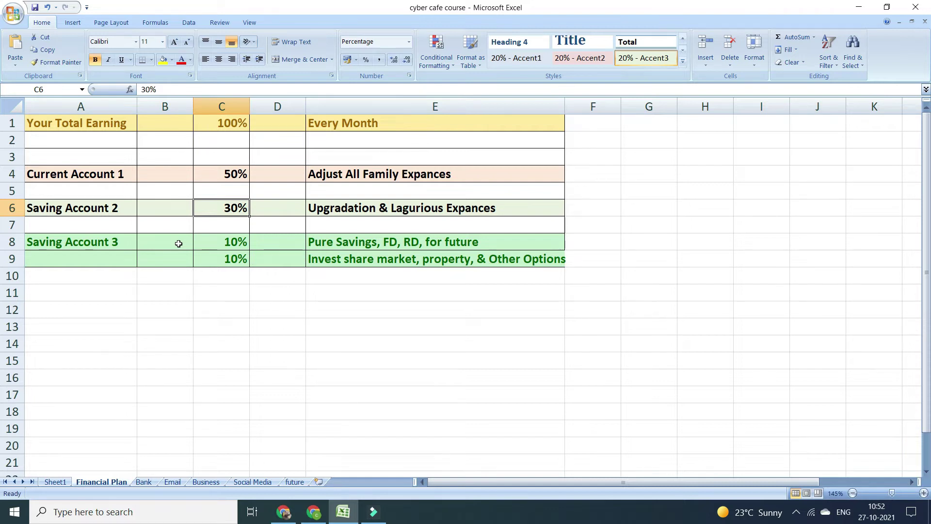
# Examine the percentage shares and purposes listed for Saving Account 2 and both Saving Account 3 rows
pyautogui.press('Right')
pyautogui.press('Right')
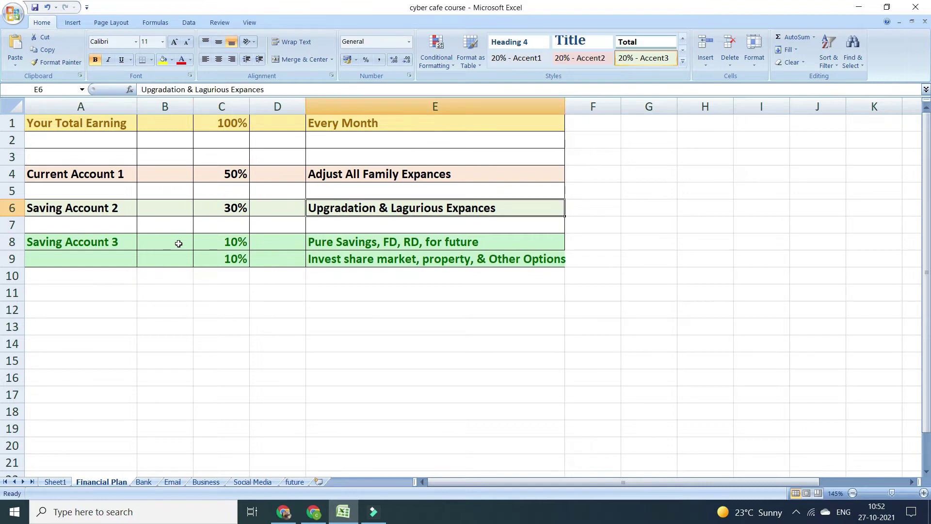
pyautogui.press('Left')
pyautogui.press('Left')
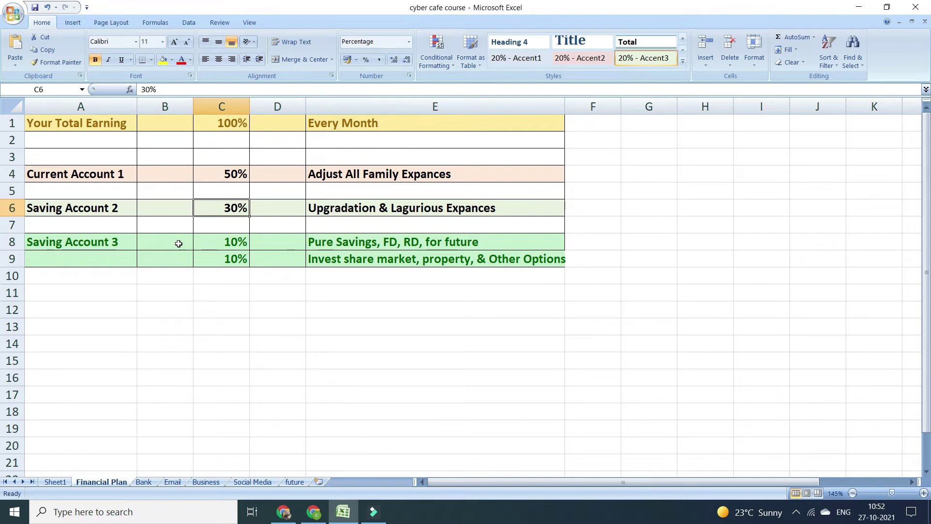
pyautogui.press('Down')
pyautogui.press('Down')
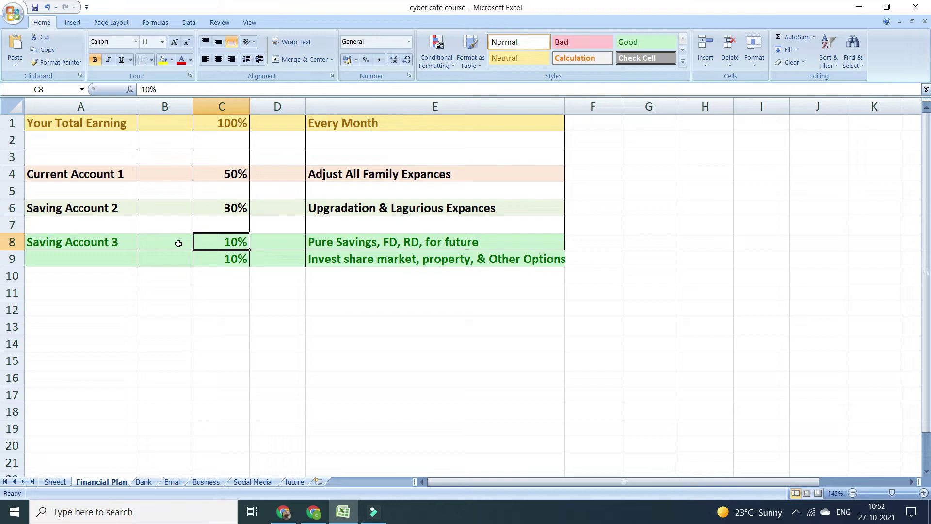
pyautogui.hotkey('shift', 'Down')
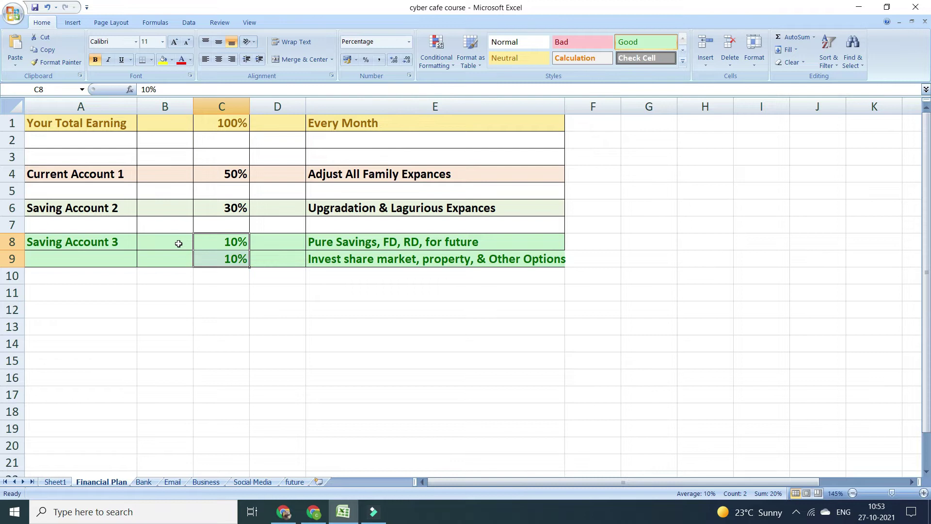
pyautogui.hotkey('shift', 'Up')
pyautogui.press('Right')
pyautogui.press('Left')
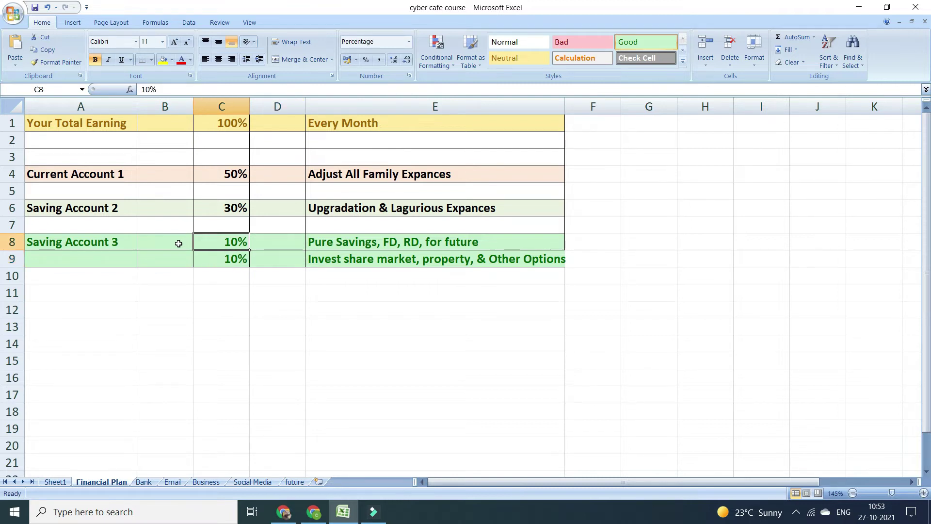
pyautogui.press('Right')
pyautogui.press('Right')
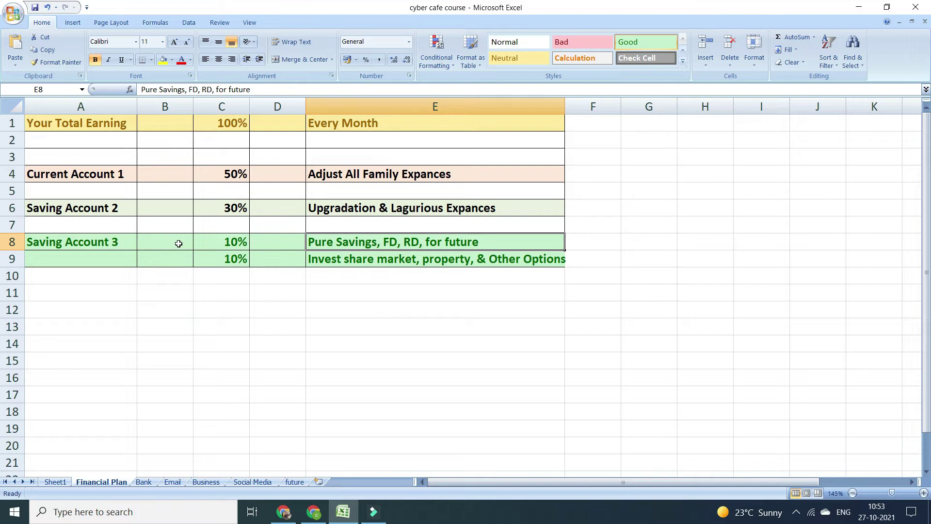
pyautogui.press('Down')
pyautogui.press('Left')
pyautogui.press('Left')
pyautogui.press('Right')
pyautogui.press('Right')
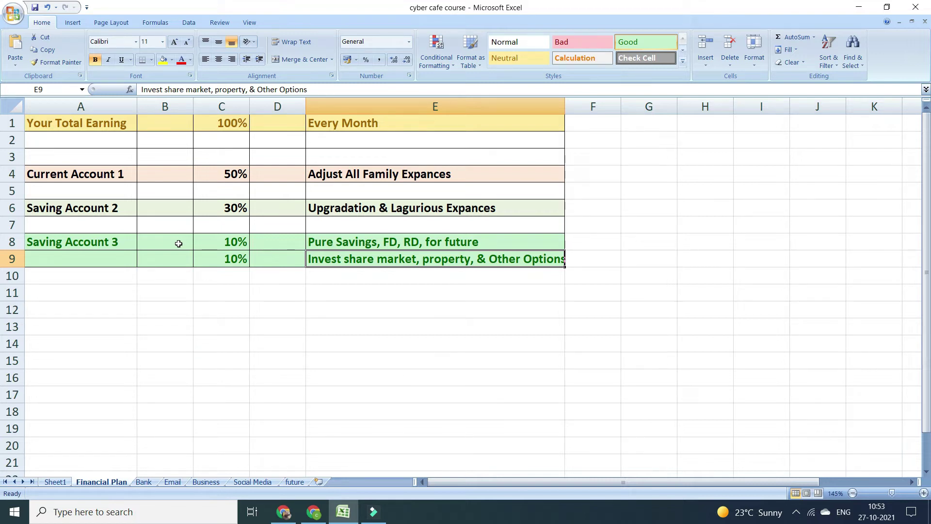
pyautogui.press('Up')
pyautogui.press('Left')
pyautogui.press('Left')
pyautogui.press('Right')
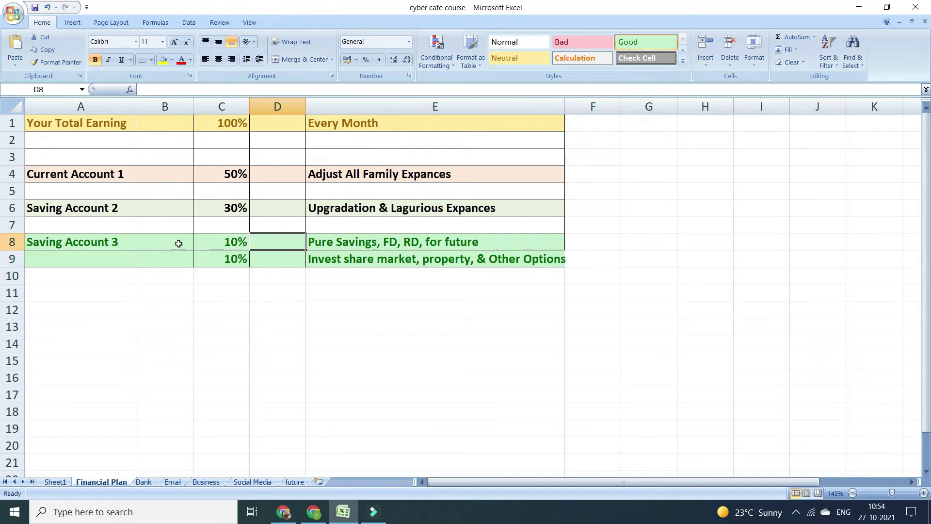
pyautogui.press('Right')
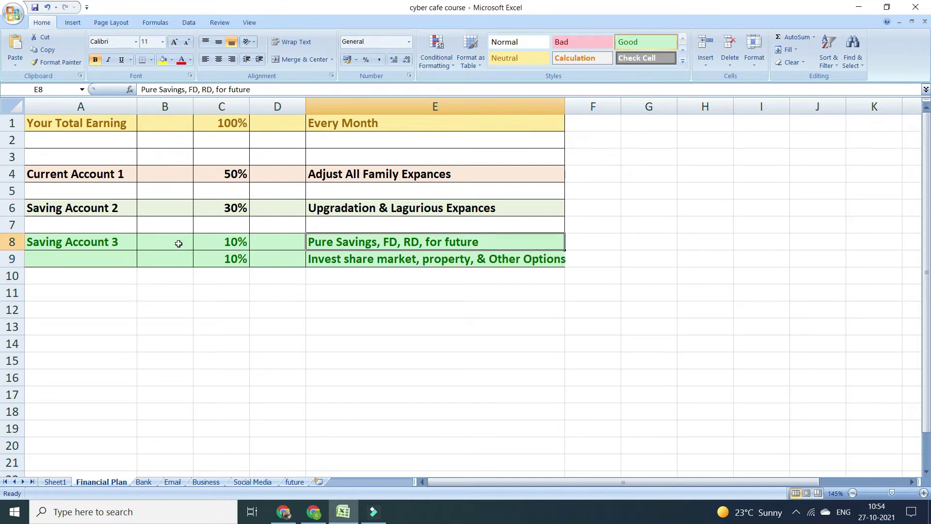
pyautogui.press('Right')
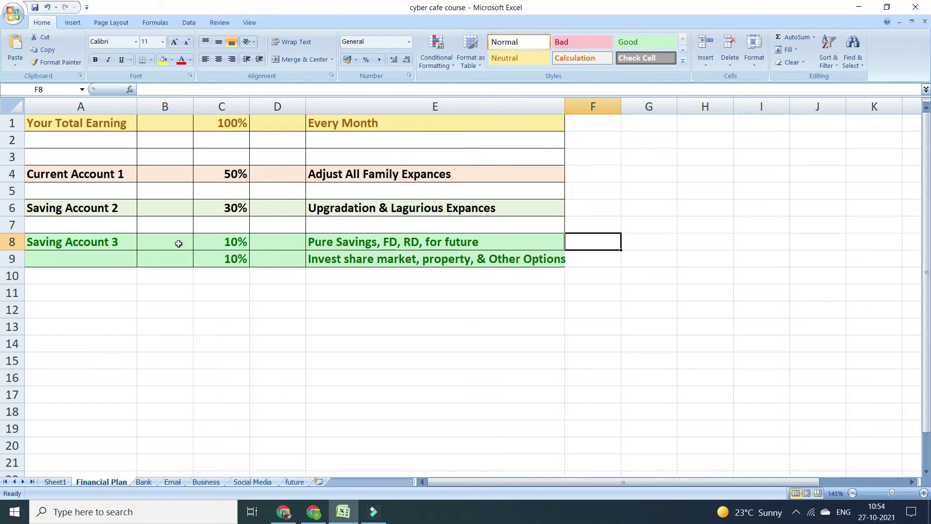
pyautogui.press('Right')
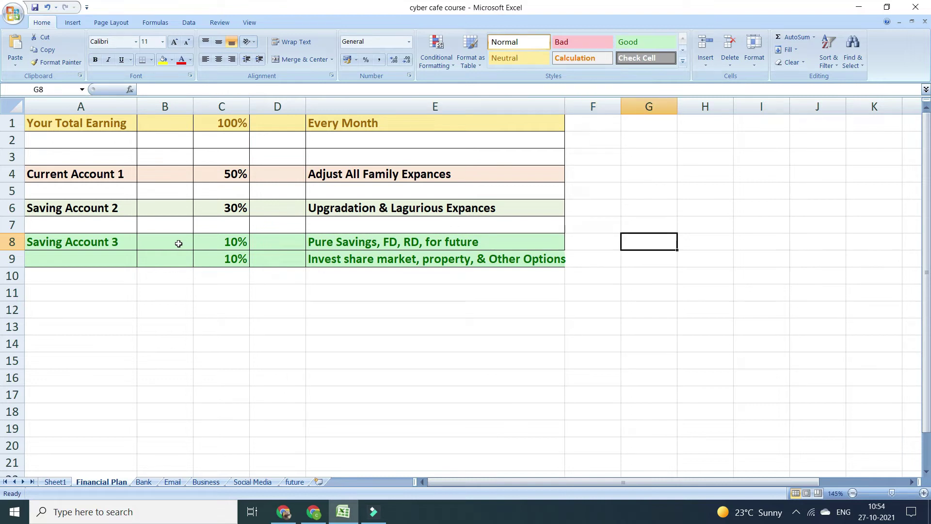
pyautogui.press('Left')
pyautogui.press('Left')
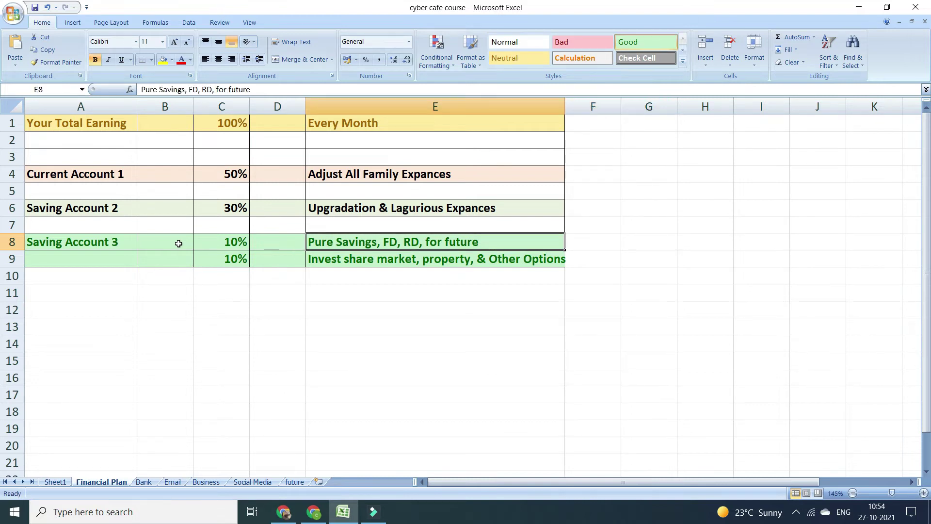
pyautogui.press('Home')
pyautogui.press('Right')
pyautogui.press('Right')
pyautogui.press('Right')
pyautogui.press('Right')
pyautogui.press('Right')
pyautogui.press('Right')
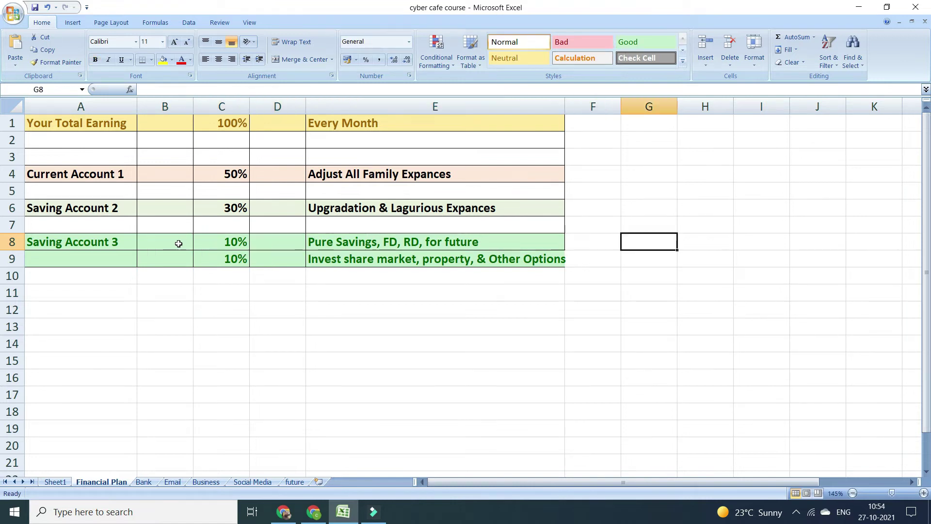
pyautogui.press('Up')
pyautogui.press('Up')
pyautogui.click(597, 208)
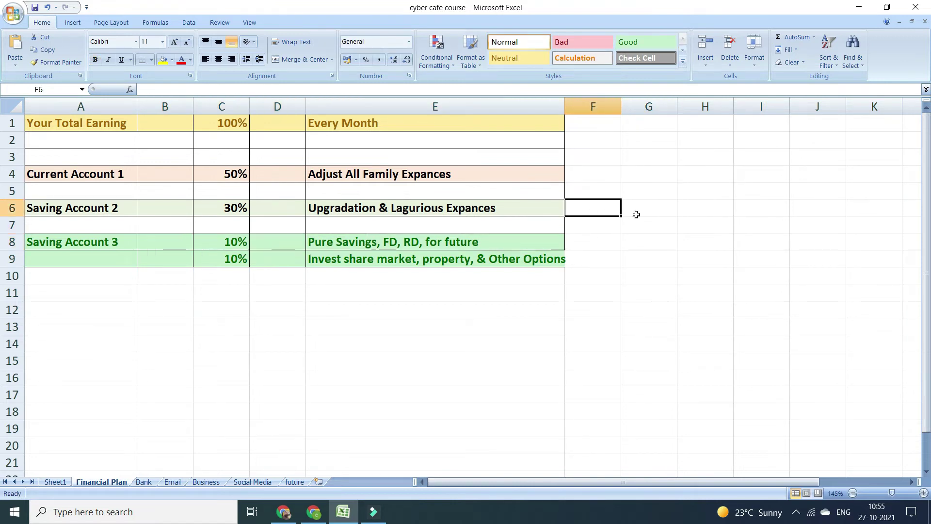
# Enter 50 in cell G4, in the Current Account 1 row outside the table
pyautogui.moveTo(597, 177); pyautogui.dragTo(665, 180)
pyautogui.click(660, 177)
pyautogui.write('50')
pyautogui.press('Return')
pyautogui.press('Down')
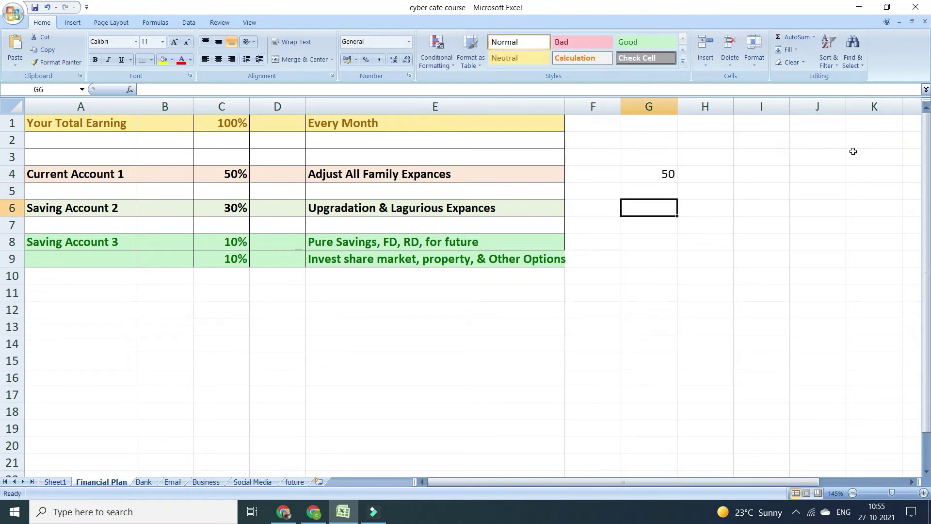
pyautogui.press('Left')
pyautogui.press('Left')
pyautogui.press('Left')
pyautogui.press('Left')
pyautogui.press('Right')
pyautogui.press('Right')
pyautogui.press('Right')
pyautogui.press('Right')
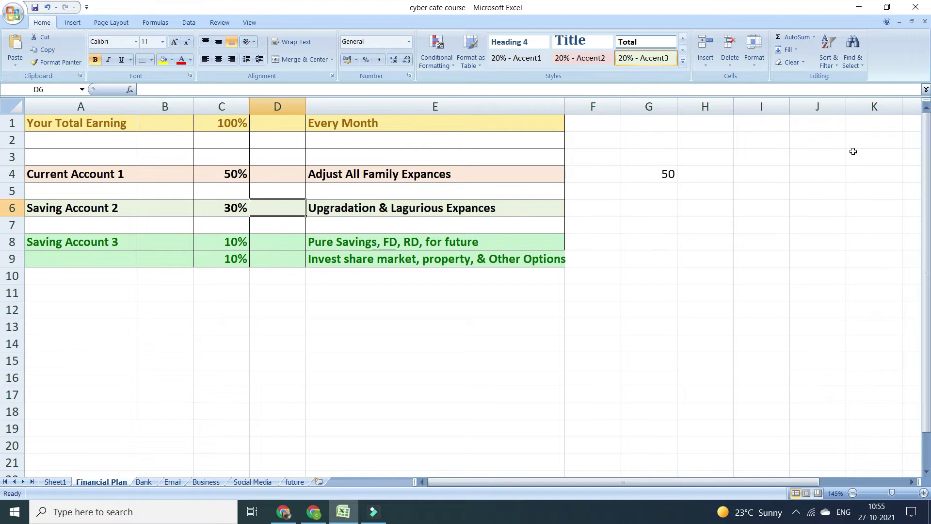
# Put an equals sign in cell F6, beside the Upgradation & Lagurious Expances entry
pyautogui.press('Left')
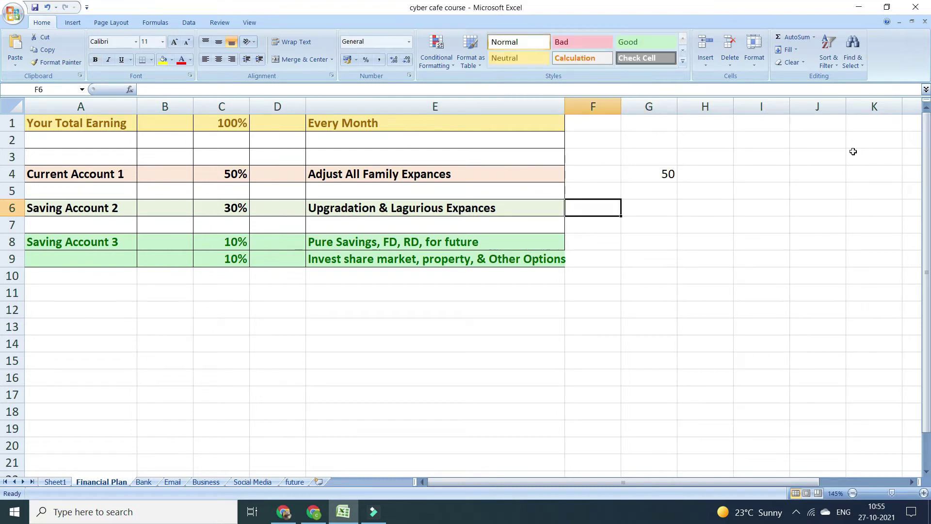
pyautogui.write('=======')
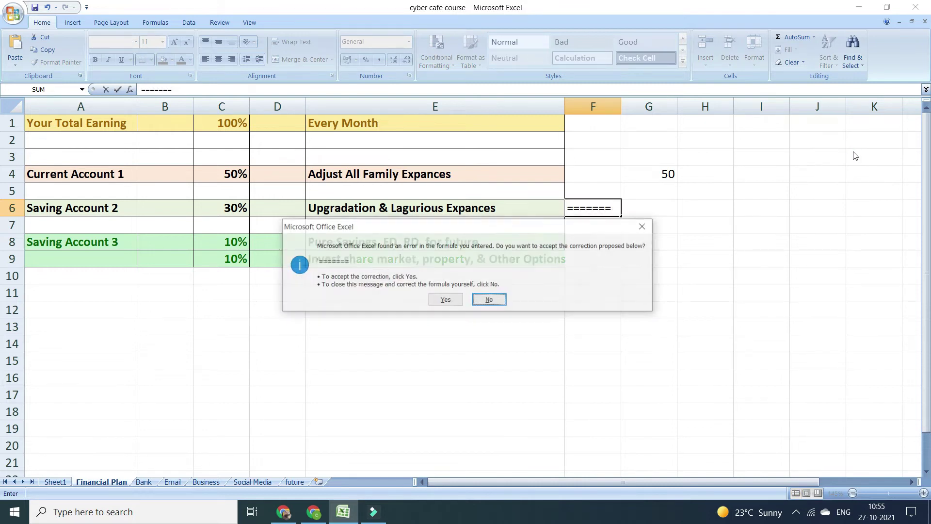
pyautogui.press('Return')
pyautogui.press('n')
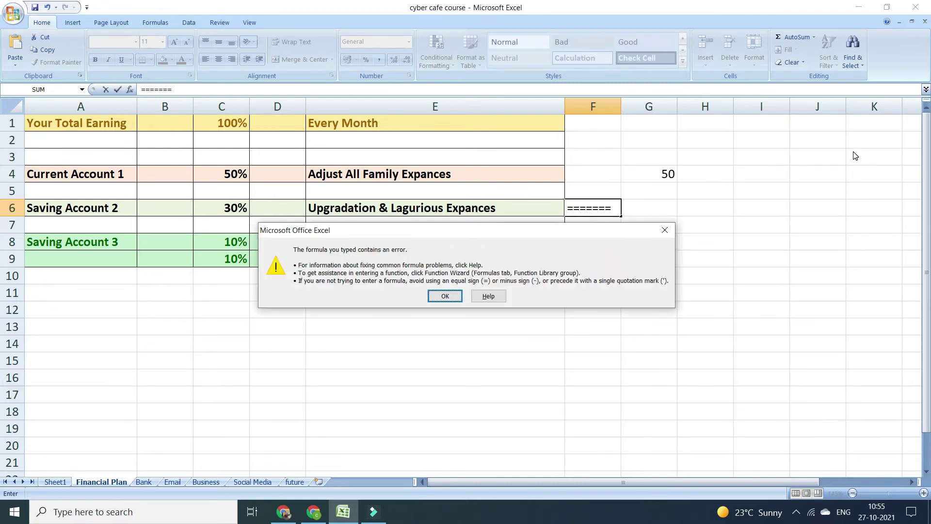
pyautogui.press('Return')
pyautogui.press('Tab')
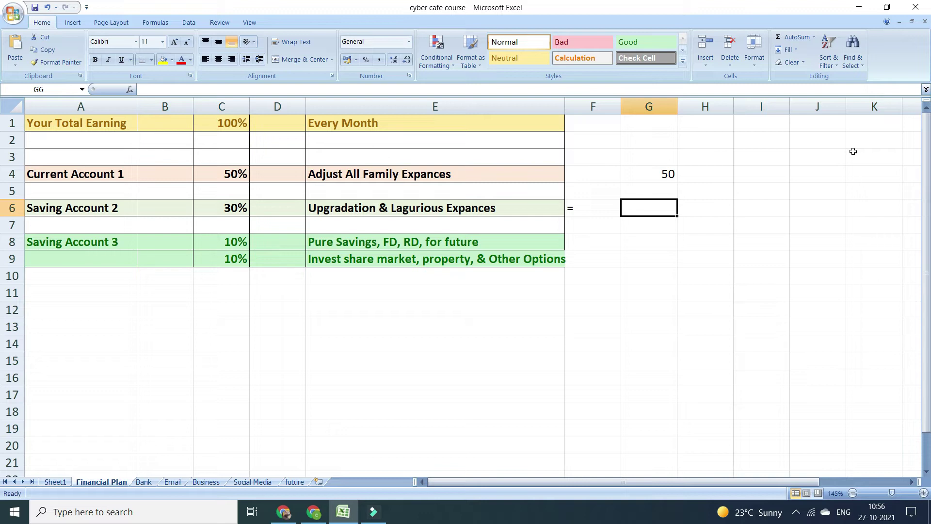
# Enter the labels "assets" in cell G6 and "liabilities" in cell H6
pyautogui.write('assets')
pyautogui.press('Tab')
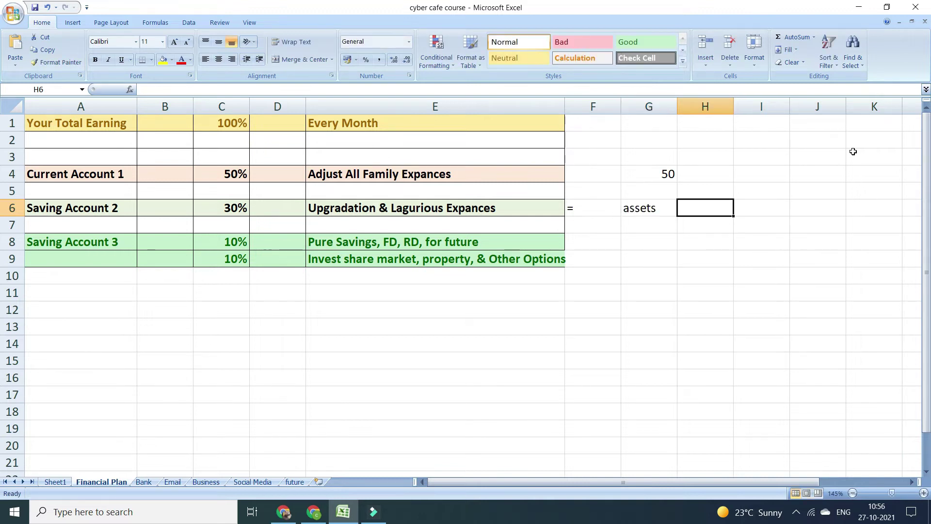
pyautogui.write('liabilities')
pyautogui.press('Return')
pyautogui.press('Up')
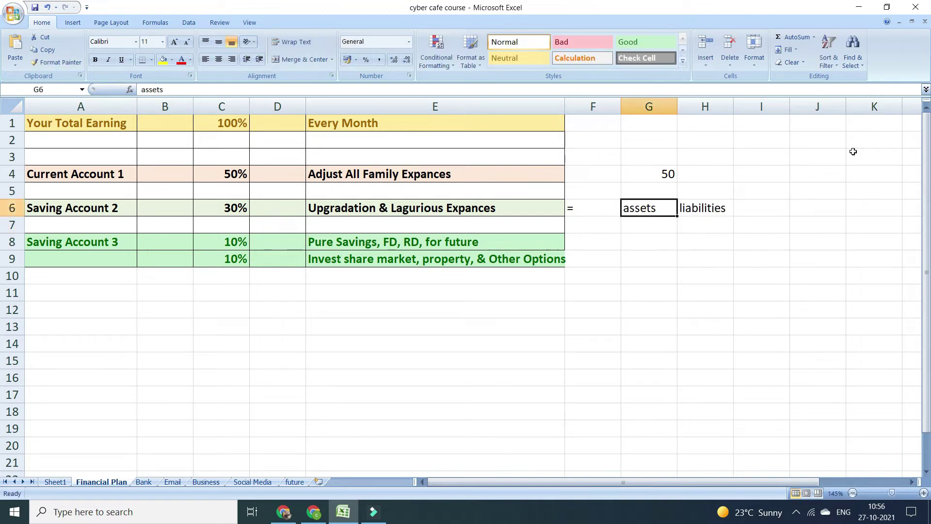
pyautogui.press('Down')
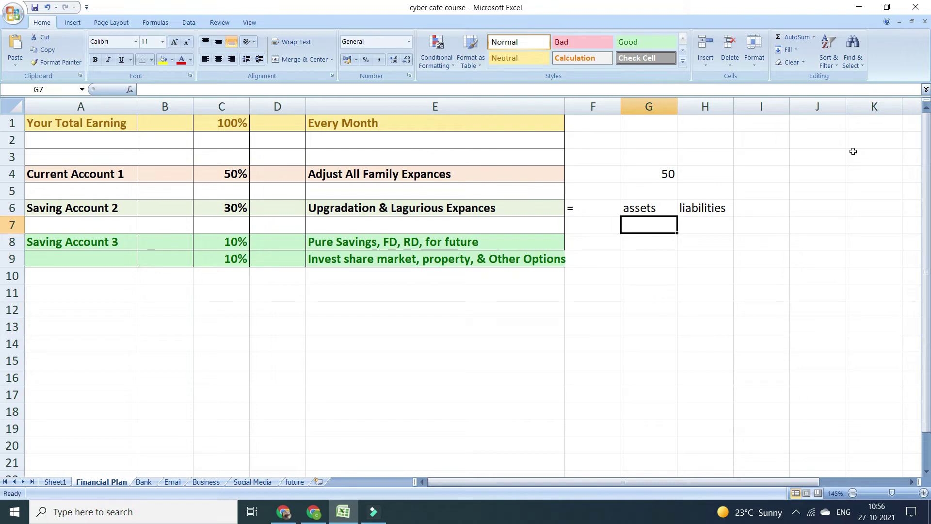
pyautogui.press('Right')
pyautogui.press('Up')
pyautogui.press('Down')
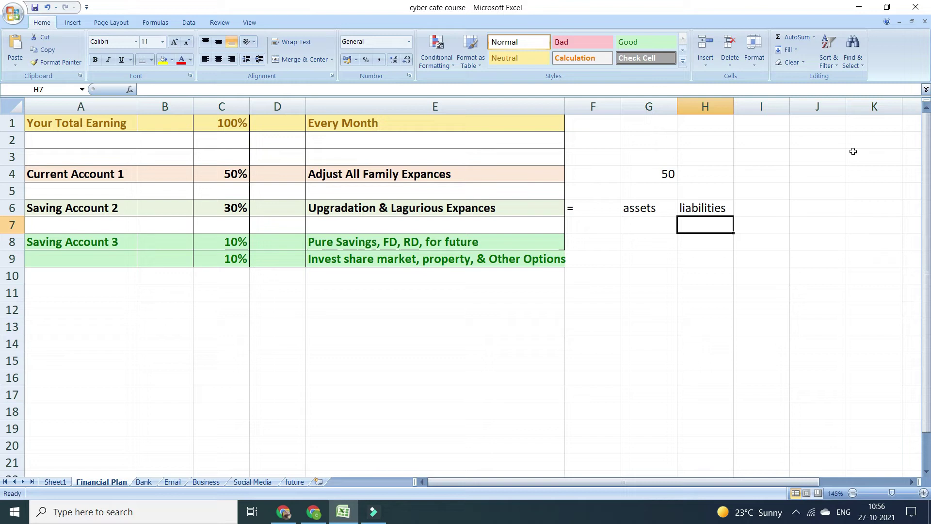
# Enter "upgraded" in cell G7, beneath the assets label
pyautogui.press('Up')
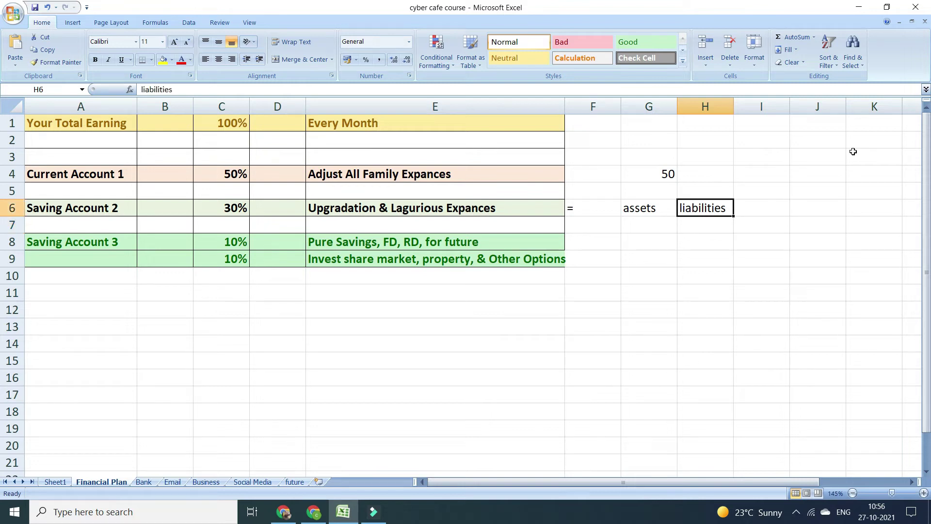
pyautogui.press('Left')
pyautogui.press('Down')
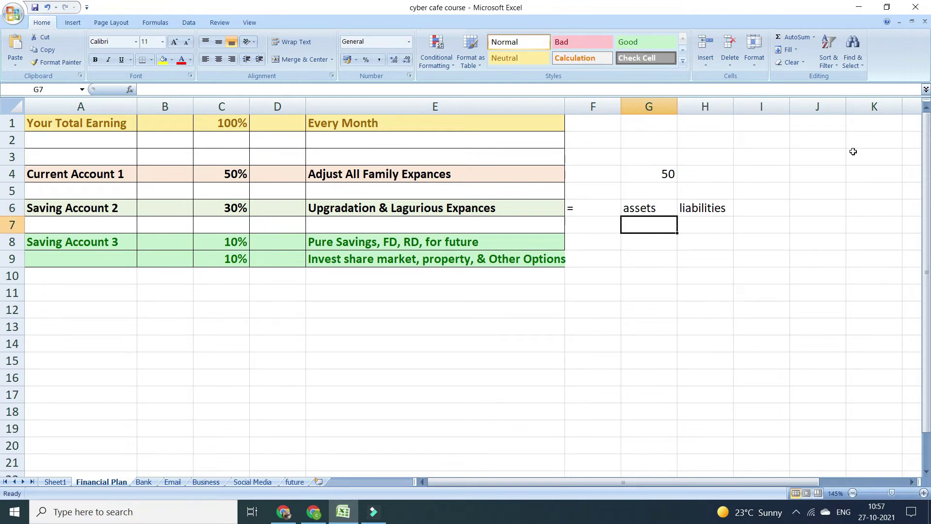
pyautogui.press('Up')
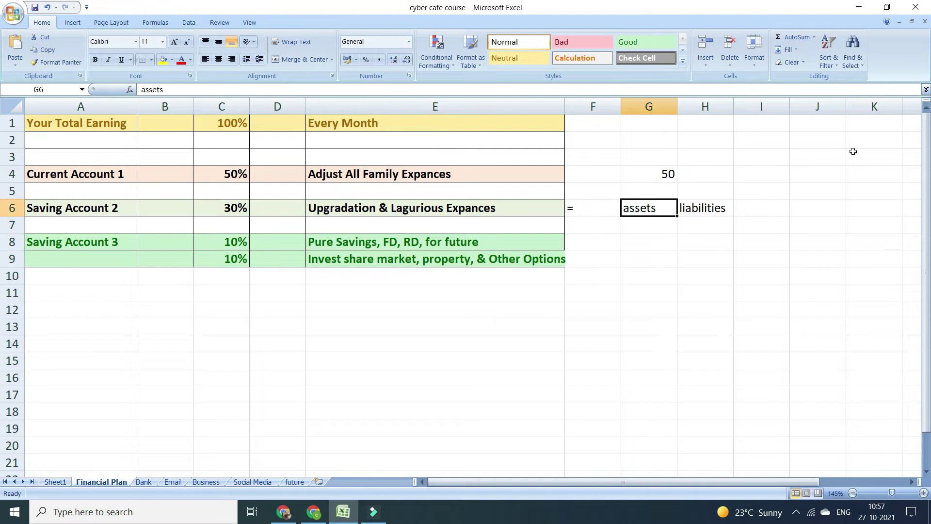
pyautogui.press('Right')
pyautogui.press('Down')
pyautogui.press('Left')
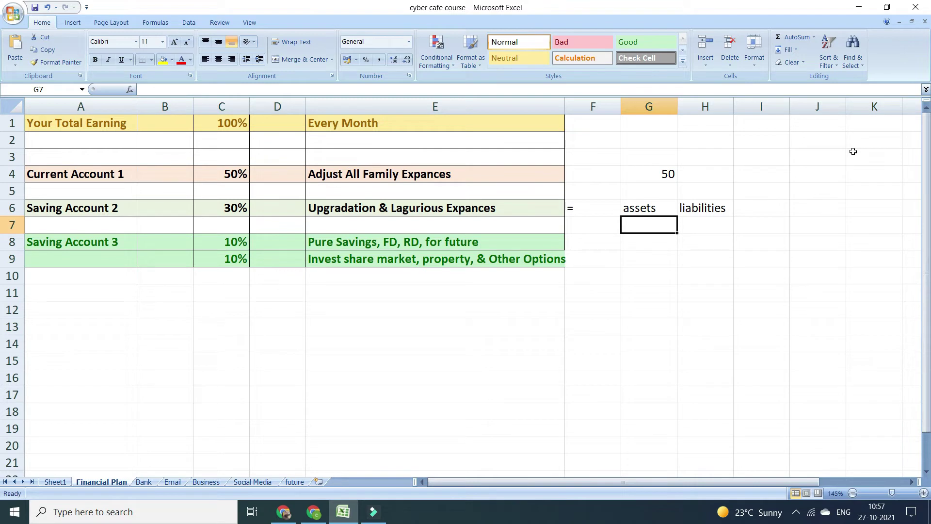
pyautogui.write('upgraded')
pyautogui.press('Tab')
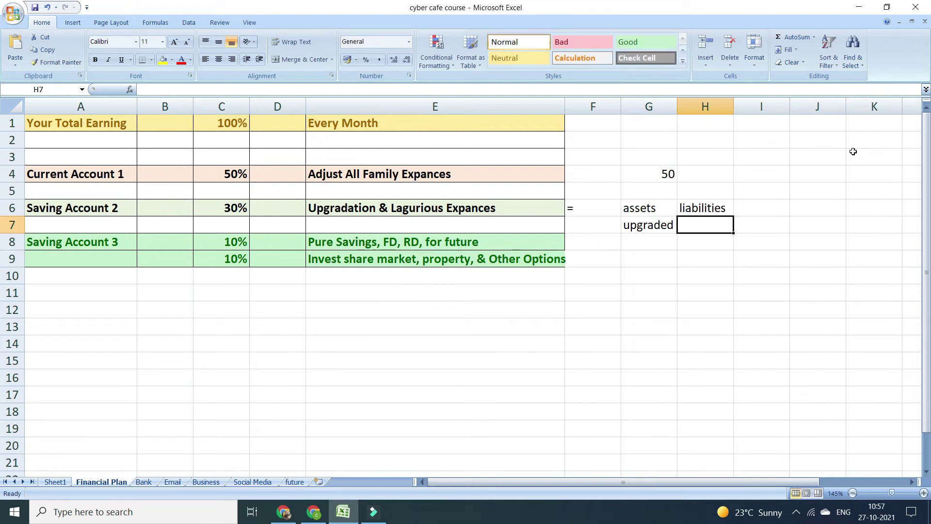
# Enter "car" in cell H7, beneath the liabilities label
pyautogui.press('Left')
pyautogui.press('Up')
pyautogui.press('Down')
pyautogui.press('Right')
pyautogui.press('Left')
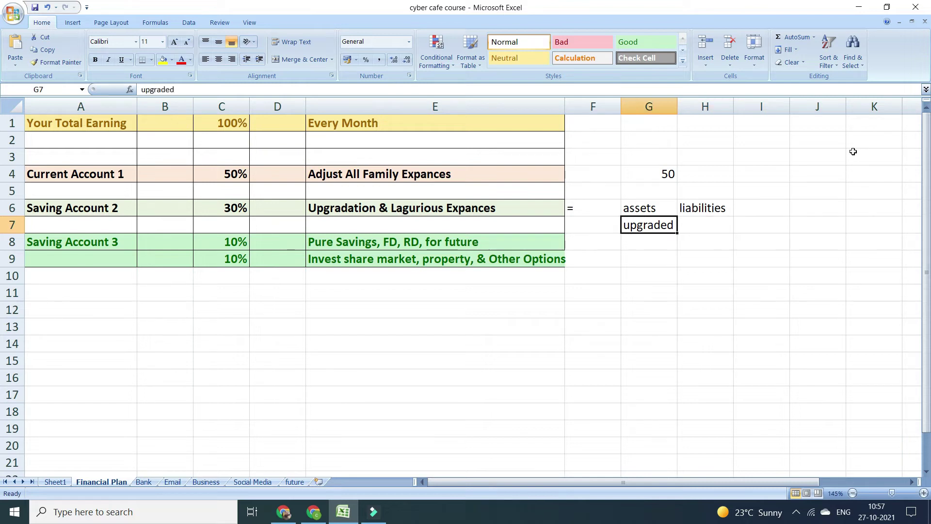
pyautogui.press('Right')
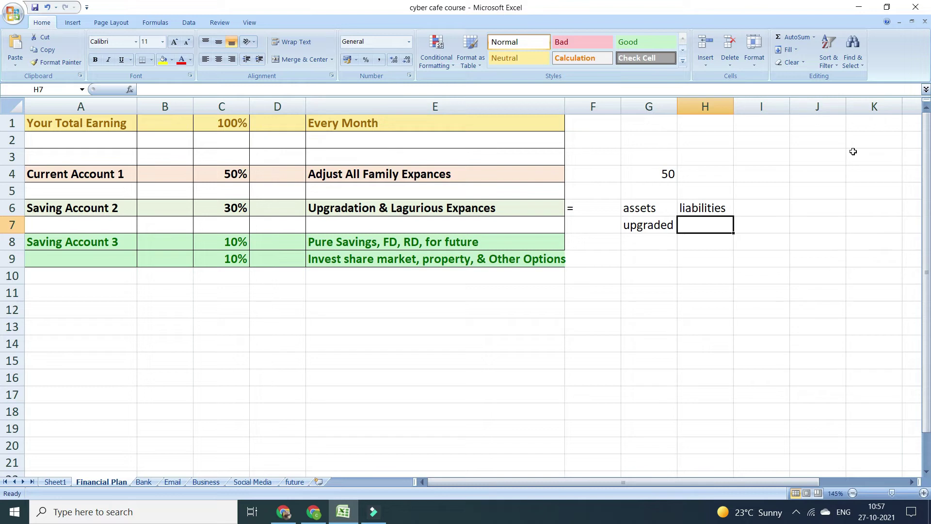
pyautogui.write('car')
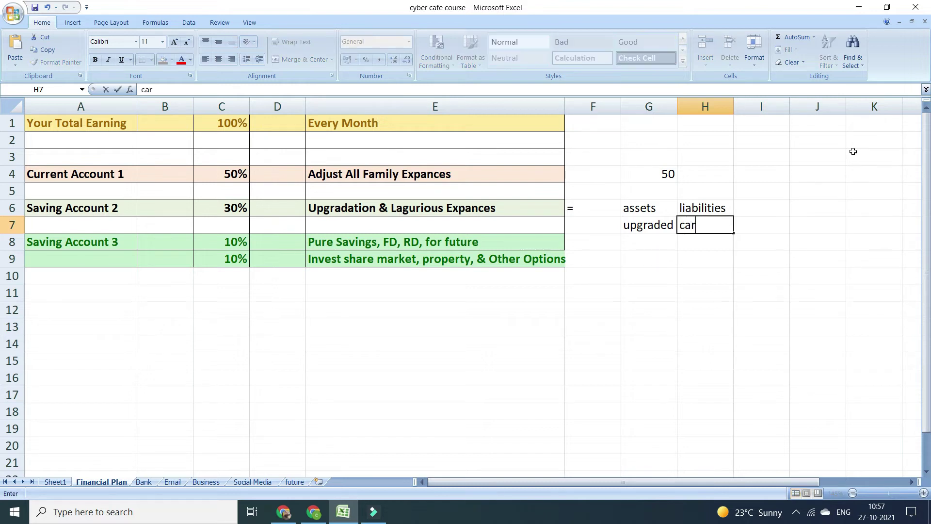
pyautogui.press('Tab')
pyautogui.press('Left')
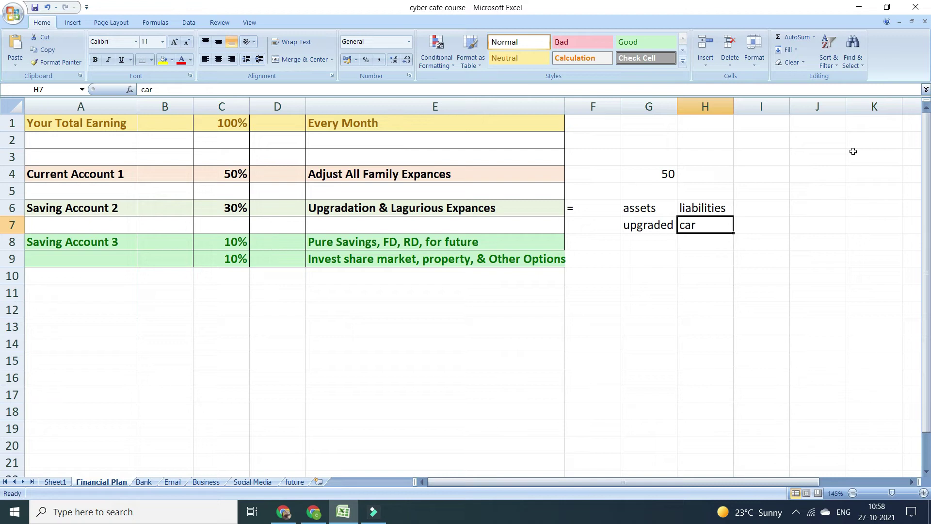
# Enter the amount 15000 in cell I7, beside the car entry
pyautogui.press('Right')
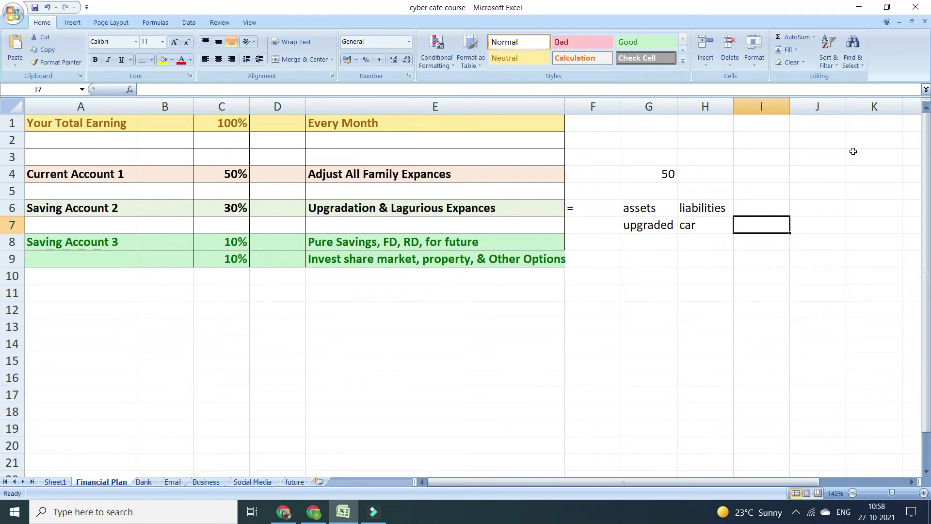
pyautogui.write('1500')
pyautogui.press('Return')
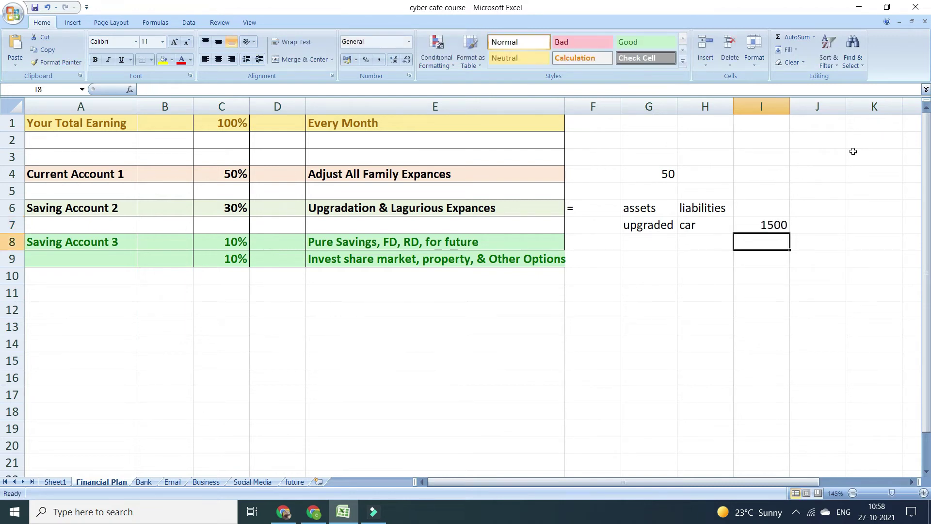
pyautogui.press('Up')
pyautogui.write('15000')
pyautogui.press('Return')
# Select the assets and liabilities notes in G6:I7 and clear the notes beside the plan table
pyautogui.press('Up')
pyautogui.press('Left')
pyautogui.press('Left')
pyautogui.press('Up')
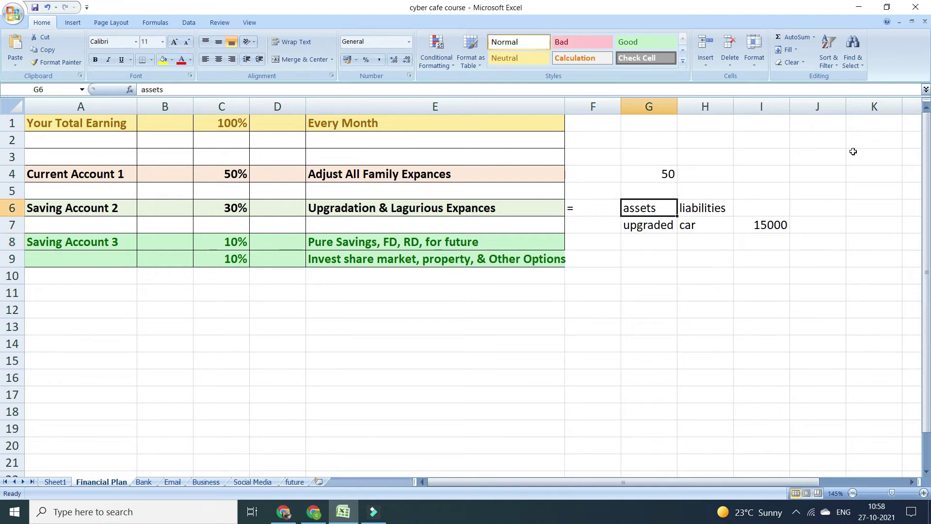
pyautogui.hotkey('shift', 'Right')
pyautogui.hotkey('shift', 'Down')
pyautogui.hotkey('shift', 'Right')
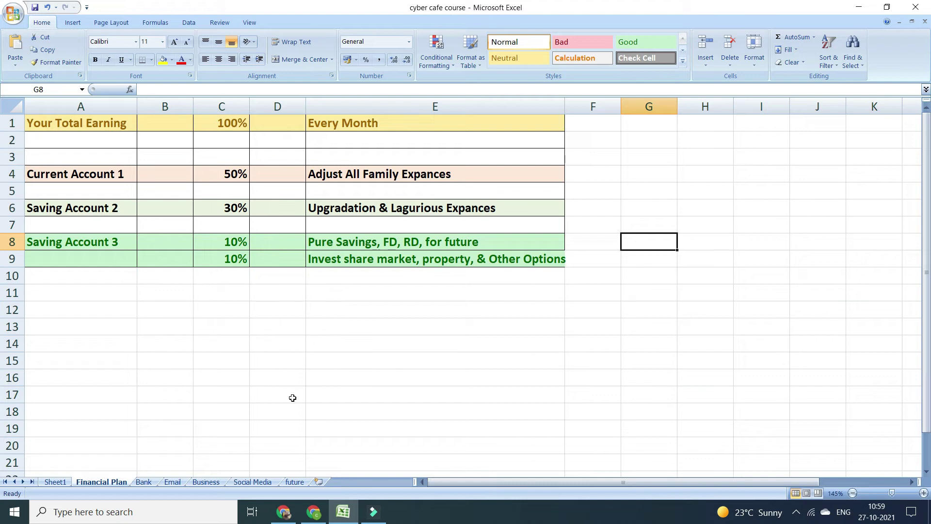
# Switch to the Bank sheet and add PNB to the bank names in cell A5
pyautogui.click(145, 482)
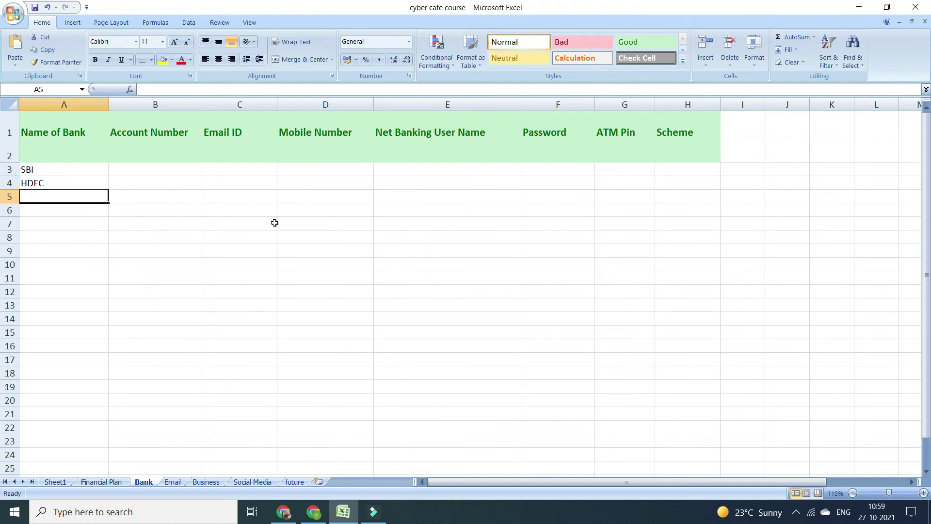
pyautogui.write('P')
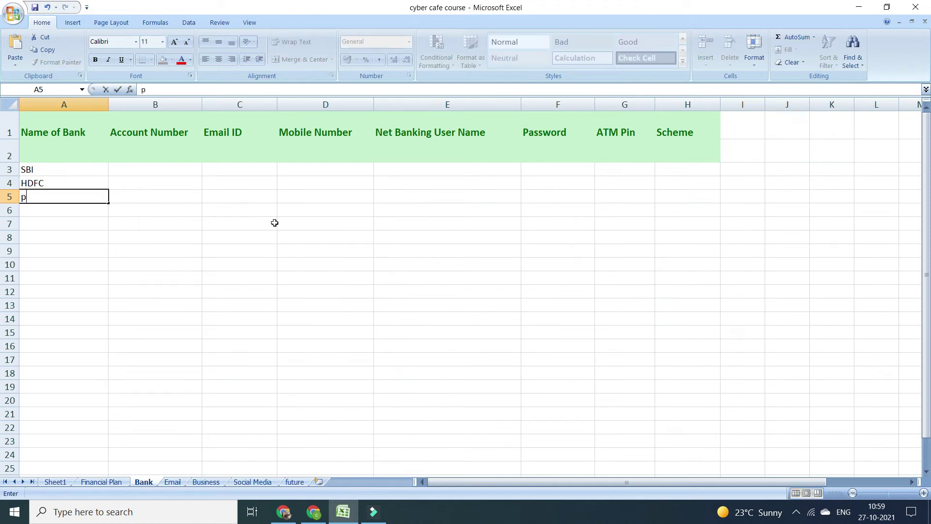
pyautogui.write('NB')
pyautogui.press('Tab')
pyautogui.press('Up')
pyautogui.press('Up')
pyautogui.press('Up')
pyautogui.press('Down')
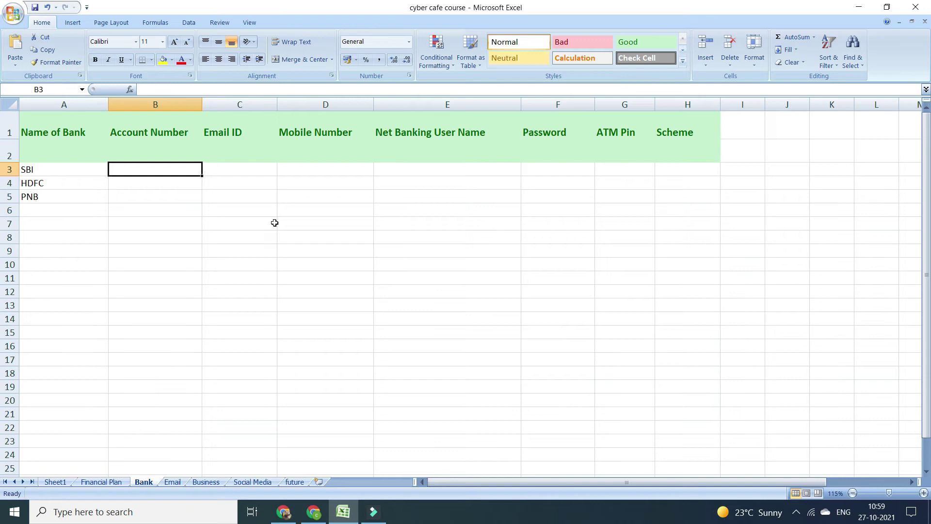
pyautogui.press('Left')
pyautogui.press('Down')
pyautogui.press('Down')
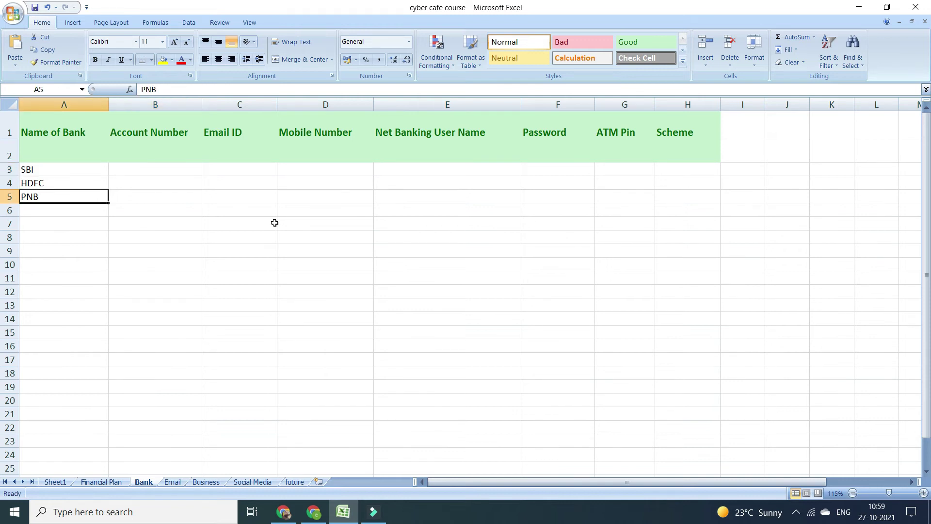
# Extend the SBI entry in cell A3 so it reads "SBI CURRENT"
pyautogui.press('Right')
pyautogui.press('Up')
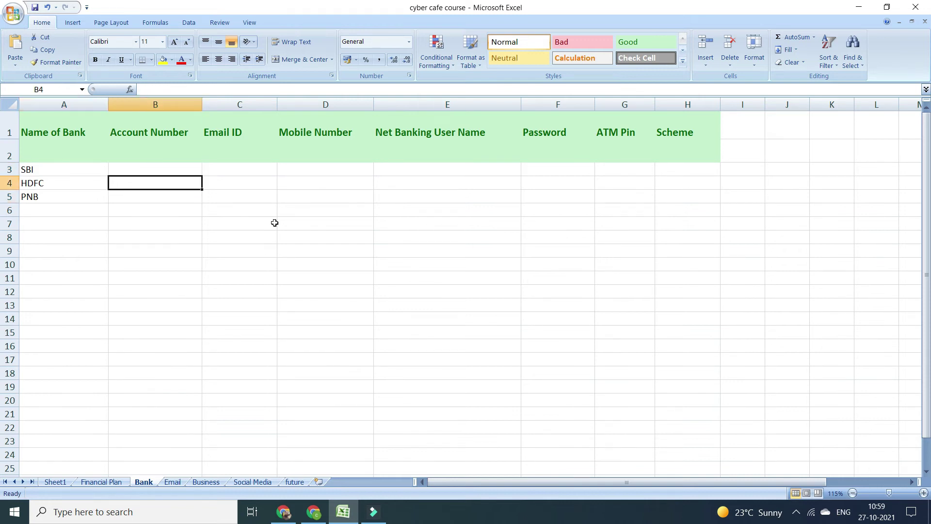
pyautogui.press('Left')
pyautogui.press('Up')
pyautogui.press('F2')
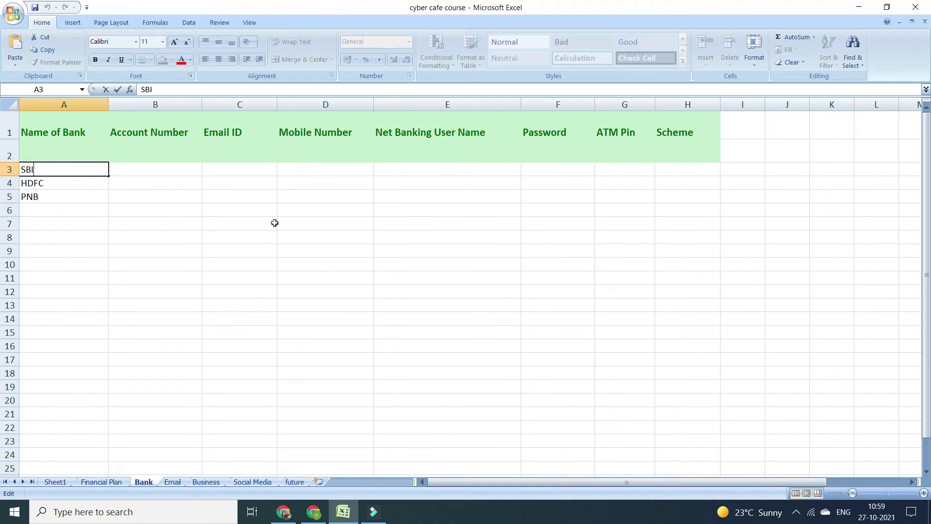
pyautogui.write('CURRENT')
pyautogui.press('Tab')
pyautogui.press('Left')
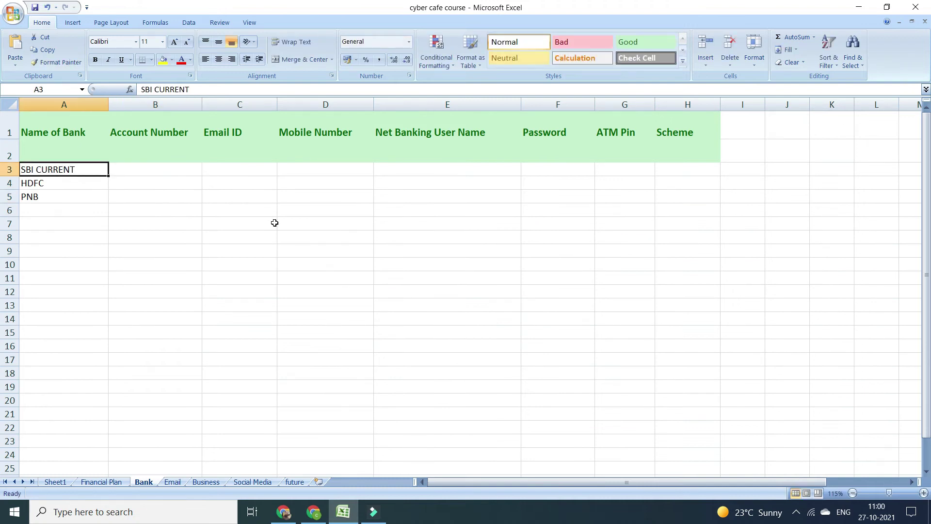
# Enter a placeholder account number and email ID in the SBI CURRENT row
pyautogui.press('Right')
pyautogui.write('11')
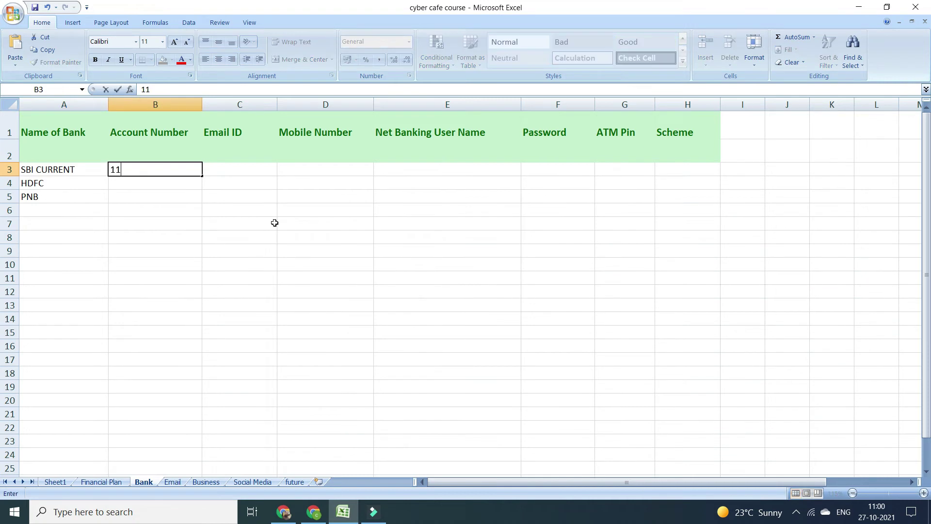
pyautogui.press('Tab')
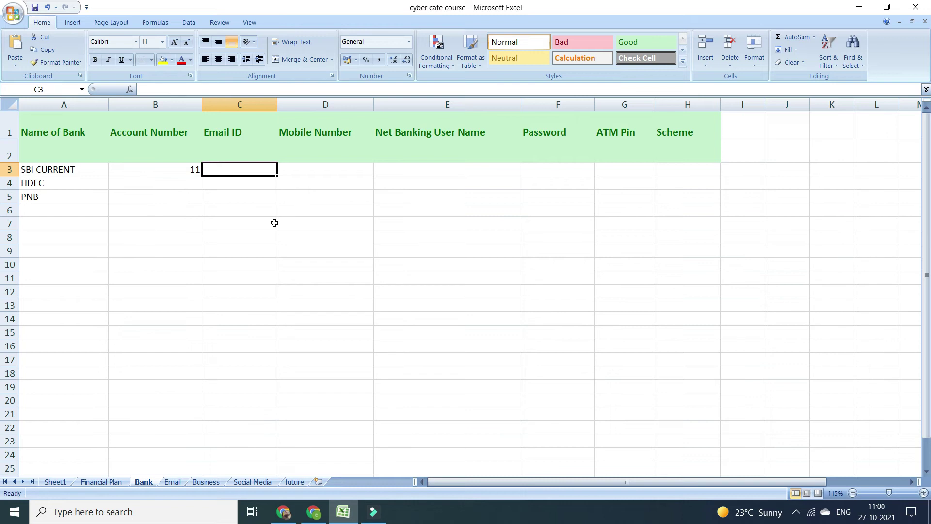
pyautogui.write('DD')
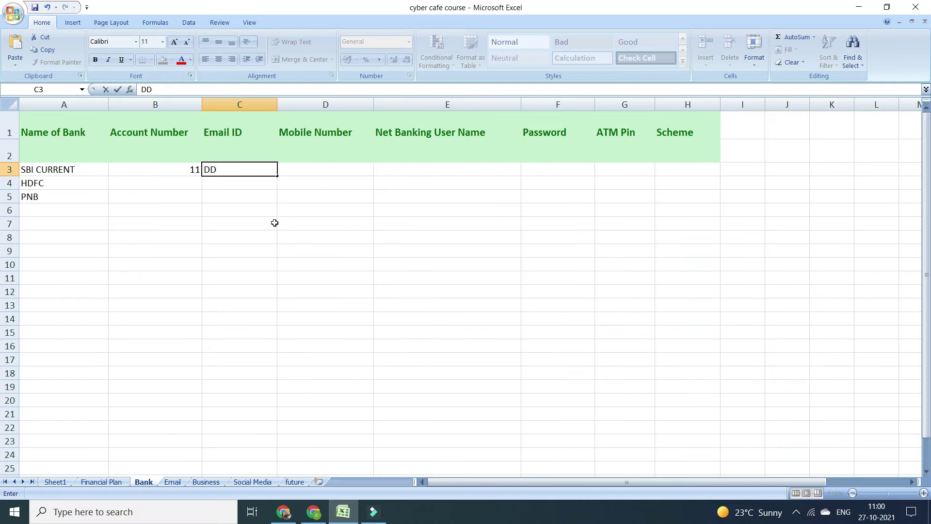
pyautogui.press('Tab')
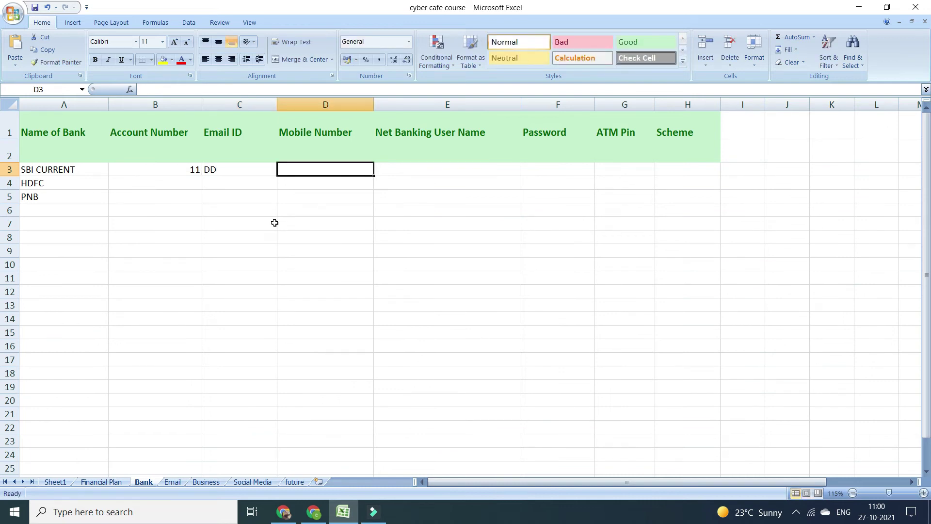
# Skip the mobile number and enter "sbi" as the net banking user name in the SBI CURRENT row
pyautogui.press('Tab')
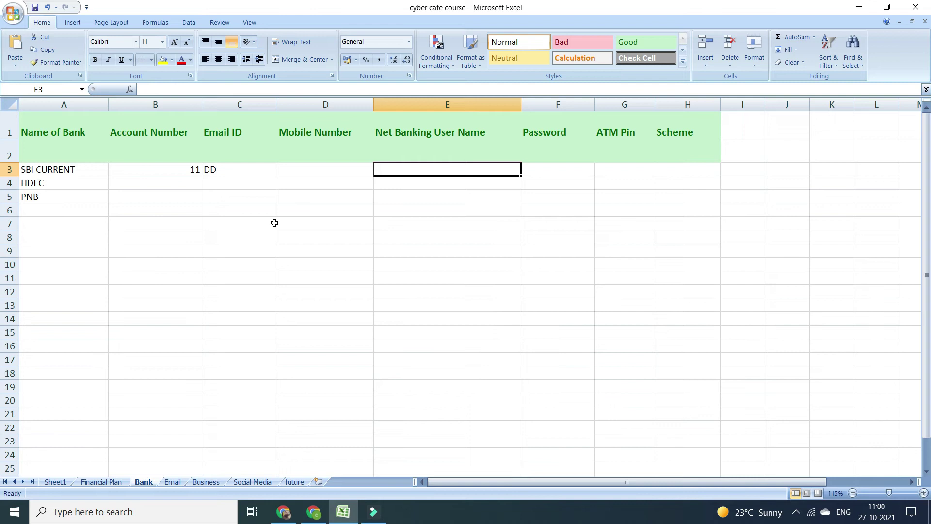
pyautogui.write('sbi')
pyautogui.press('Tab')
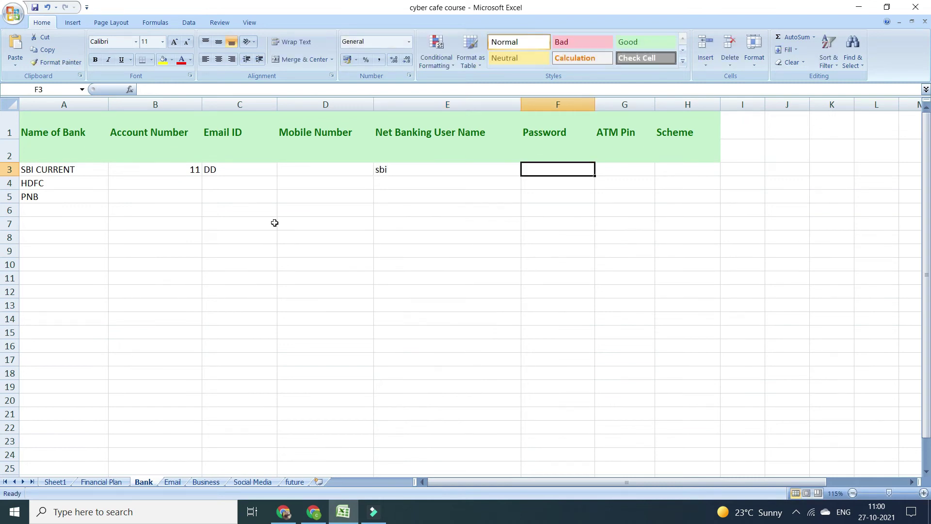
# Leave the password and ATM PIN blank and enter "csc, gas" as the scheme in the SBI CURRENT row
pyautogui.press('Left')
pyautogui.press('Right')
pyautogui.press('Right')
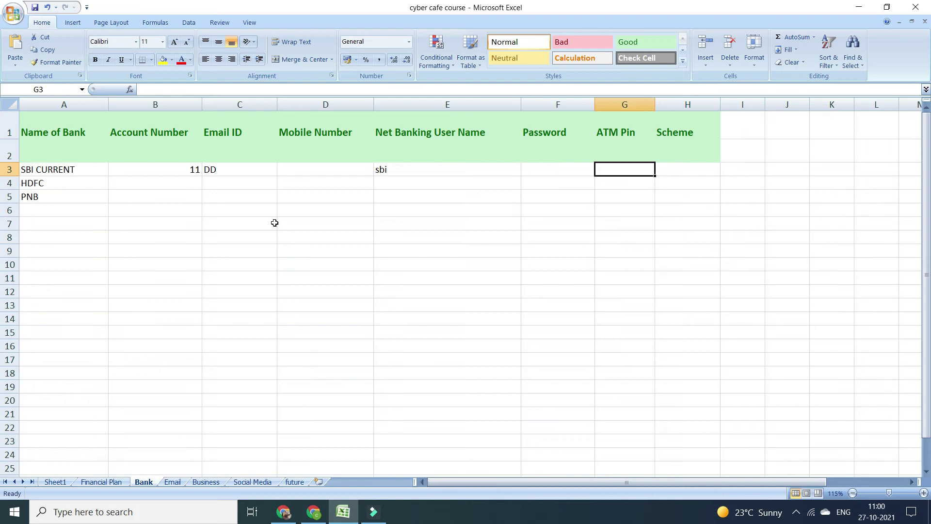
pyautogui.press('Right')
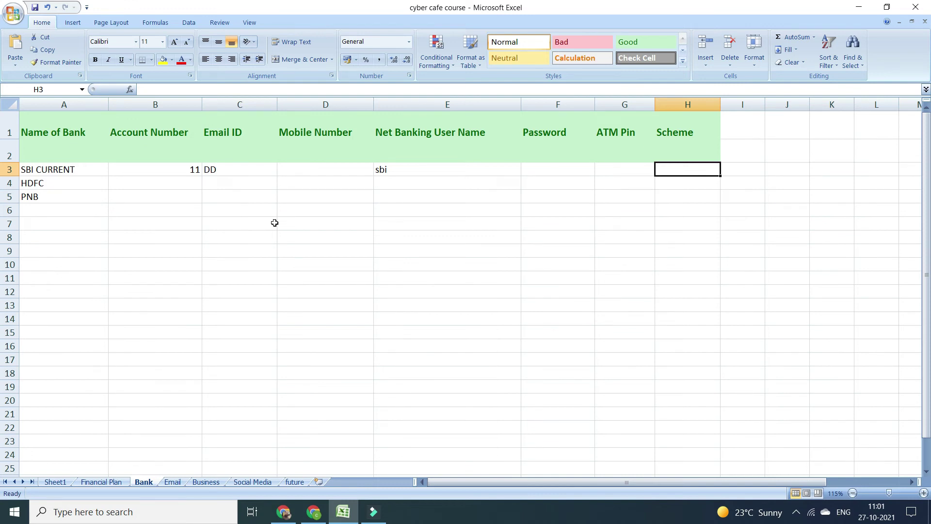
pyautogui.write('csc')
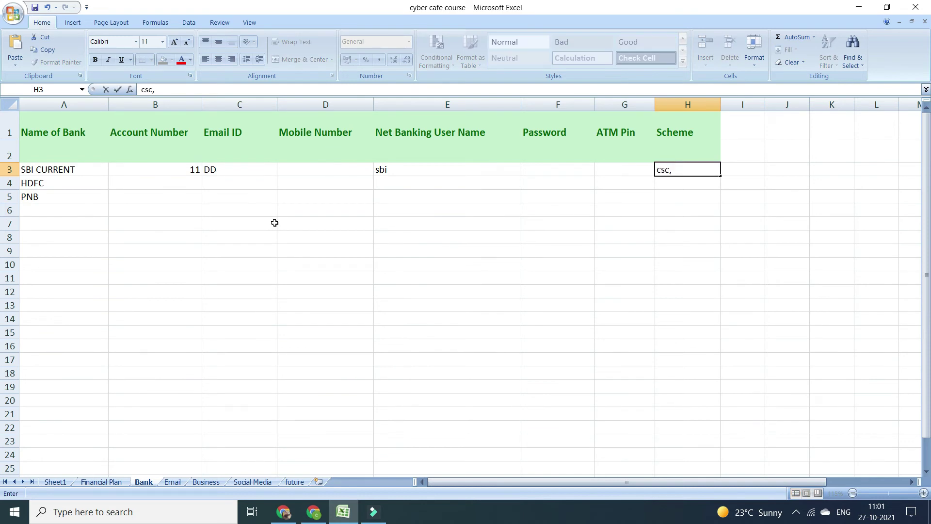
pyautogui.write(', gas,')
pyautogui.press('BackSpace')
pyautogui.press('BackSpace')
pyautogui.press('Return')
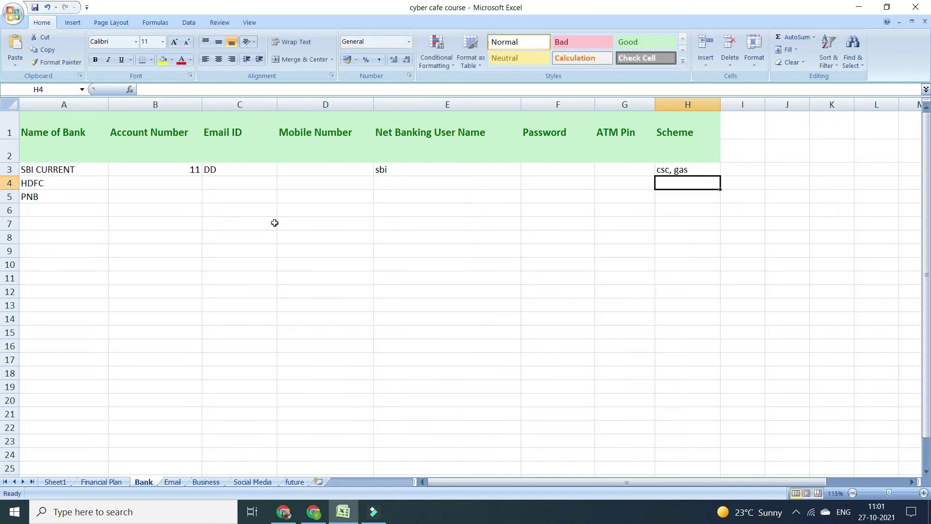
# Go through the HDFC row and review which detail belongs under each heading up to Scheme
pyautogui.press('Up')
pyautogui.press('Down')
pyautogui.press('Left')
pyautogui.press('Left')
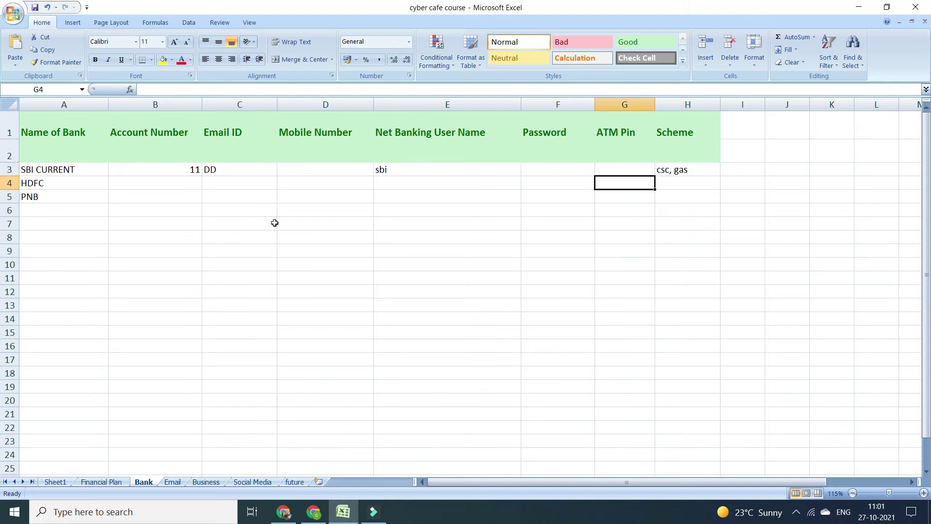
pyautogui.press('Home')
pyautogui.press('Right')
pyautogui.press('Right')
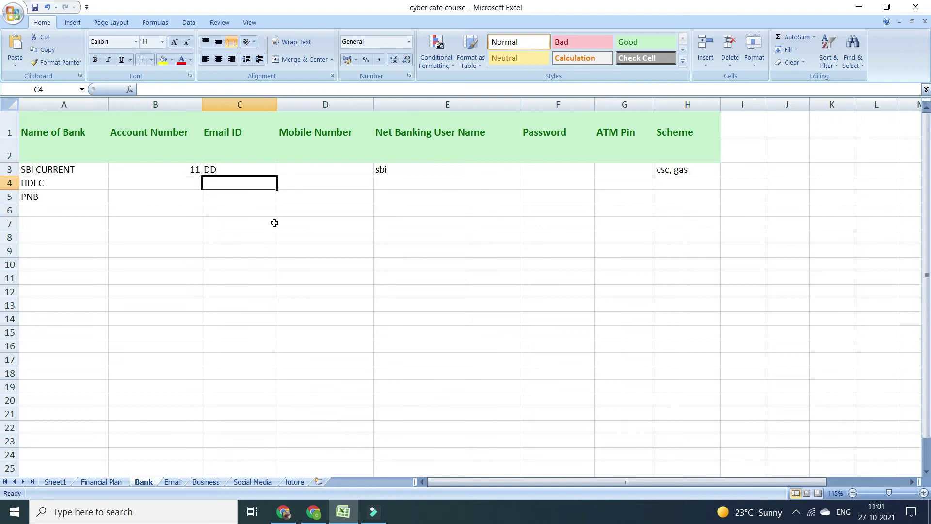
pyautogui.press('Right')
pyautogui.press('Right')
pyautogui.press('Right')
pyautogui.press('Right')
pyautogui.press('Right')
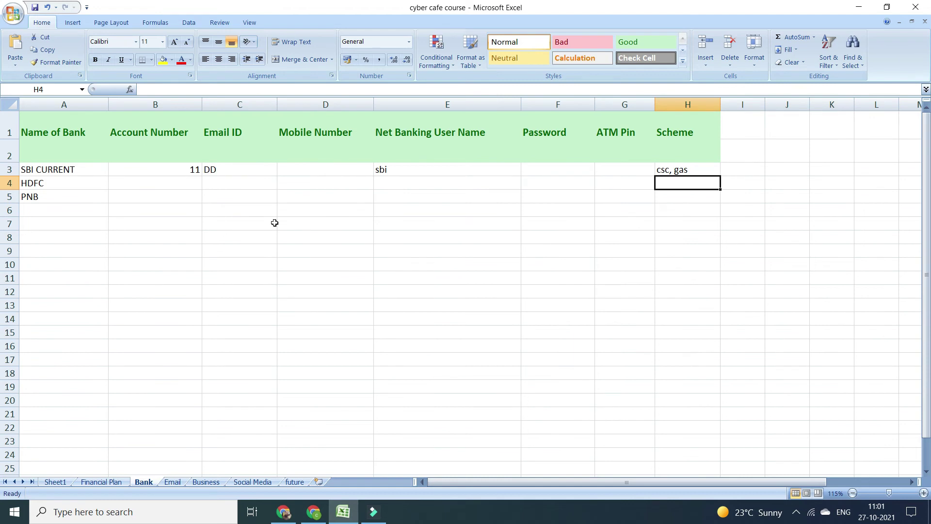
# Open the Email sheet and look over the cells under the Email id heading, ending on A2
pyautogui.click(173, 482)
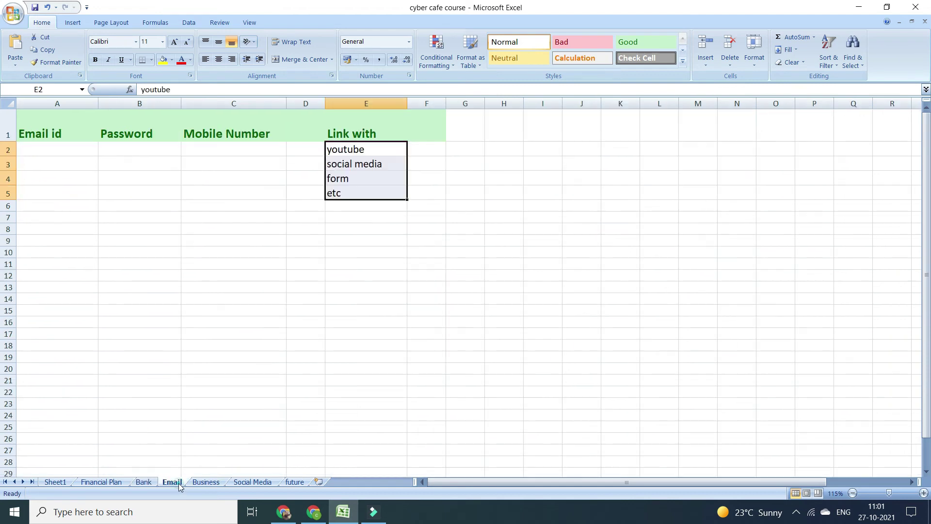
pyautogui.click(418, 323)
pyautogui.moveTo(38, 148); pyautogui.dragTo(56, 210)
pyautogui.click(58, 147)
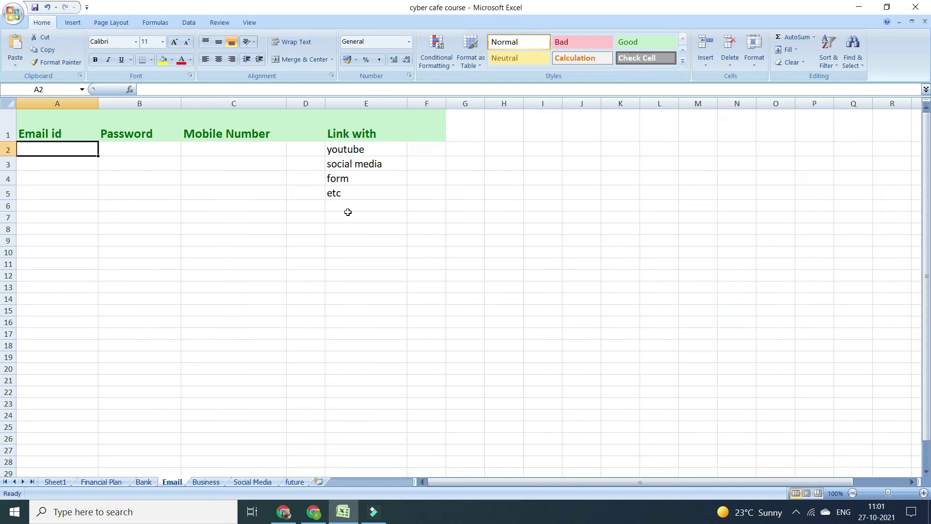
# Number the first four email entries 1, 2, 3 and 4 under Email id in A2:A5
pyautogui.press('Right')
pyautogui.press('Left')
pyautogui.write('1')
pyautogui.press('Return')
pyautogui.write('2')
pyautogui.press('Return')
pyautogui.press('Return')
pyautogui.write('2')
pyautogui.press('Up')
pyautogui.write('3')
pyautogui.press('Return')
pyautogui.write('4')
pyautogui.press('Up')
# Go across the first email entry's row and review the Password, Mobile Number and Link with cells
pyautogui.press('Right')
pyautogui.press('Up')
pyautogui.press('Up')
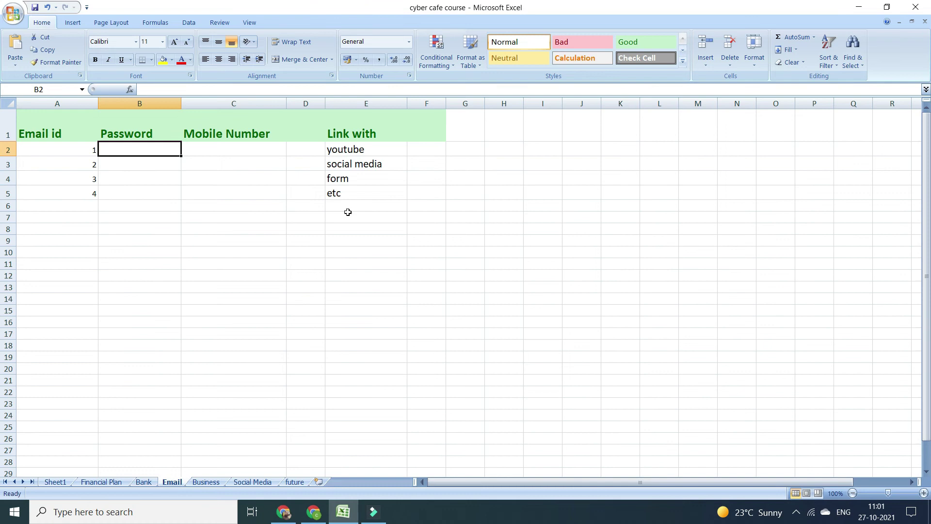
pyautogui.press('Left')
pyautogui.press('Right')
pyautogui.press('Right')
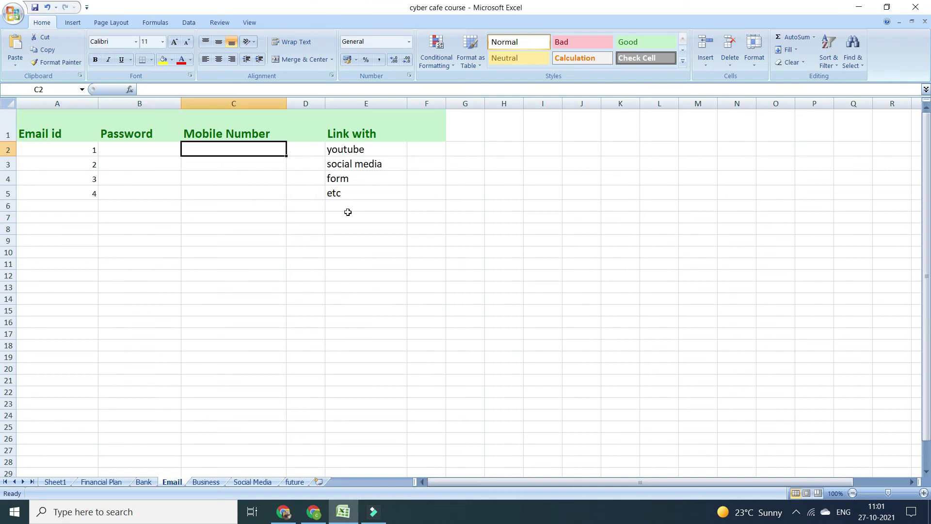
pyautogui.press('Right')
pyautogui.press('Right')
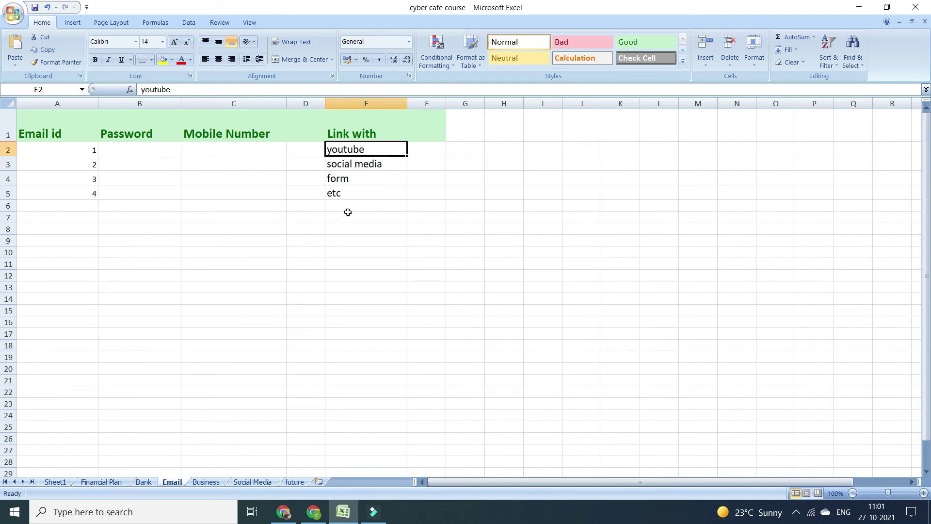
# Add "ssc" as another Link with entry in E6, below "etc"
pyautogui.press('Down')
pyautogui.press('Down')
pyautogui.press('Down')
pyautogui.press('Down')
pyautogui.write('ssc')
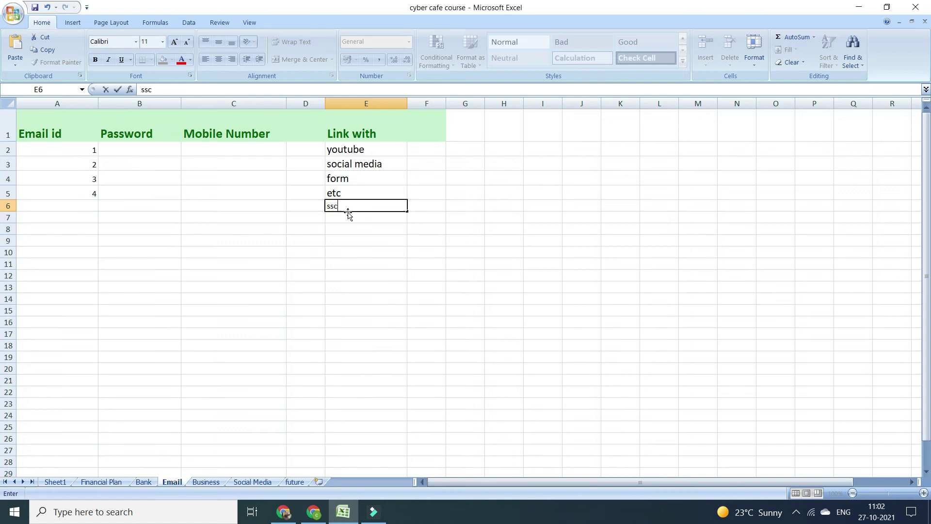
pyautogui.press('Return')
# Enter 5 under Email id in A6 for the ssc row
pyautogui.press('Up')
pyautogui.press('Left')
pyautogui.press('Left')
pyautogui.press('Left')
pyautogui.press('Left')
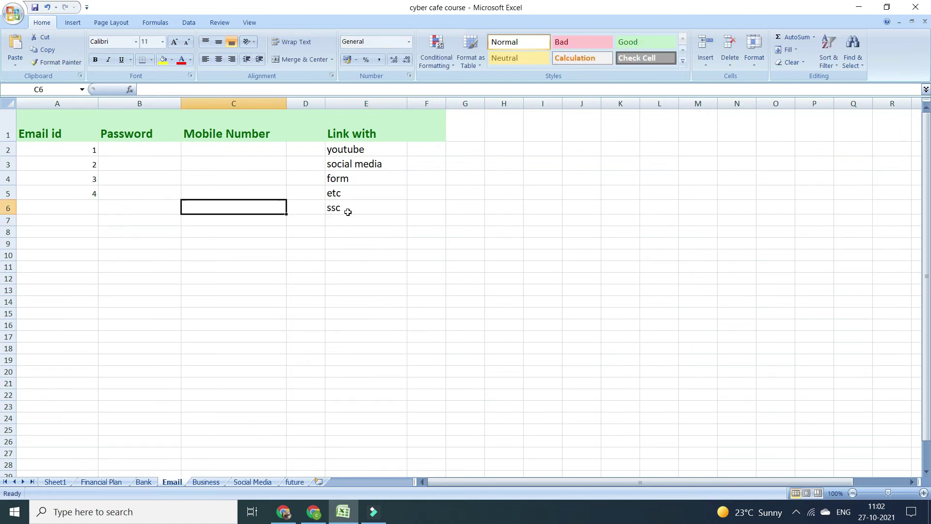
pyautogui.write('5')
pyautogui.press('Right')
# Look over the Link with entries ssc, youtube and social media
pyautogui.press('Right')
pyautogui.press('Right')
pyautogui.press('Right')
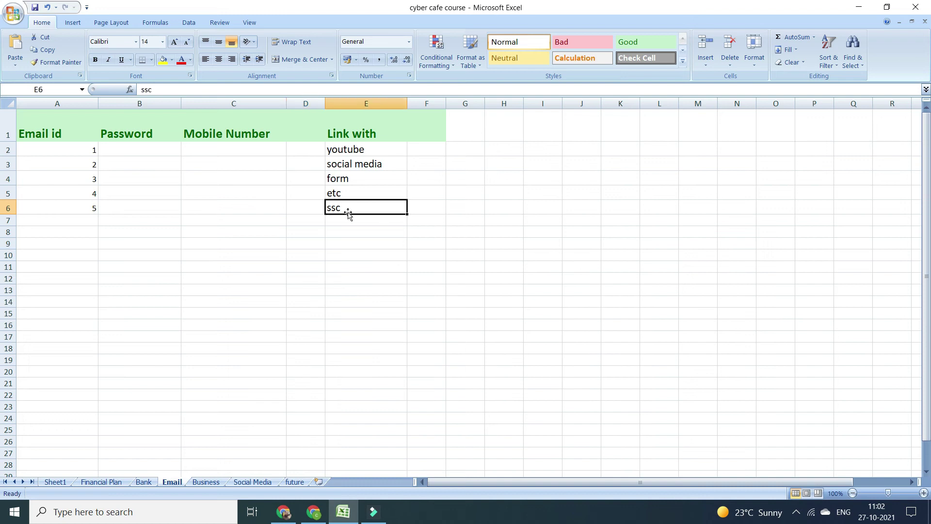
pyautogui.click(369, 154)
pyautogui.click(387, 161)
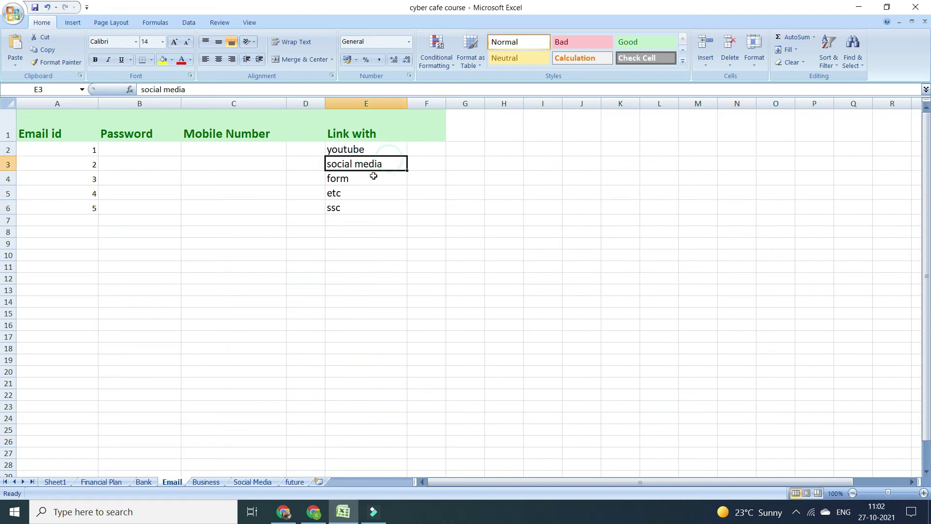
# Open the Business sheet and look over the Sr No and Website entries from razor pay to CSC
pyautogui.click(206, 482)
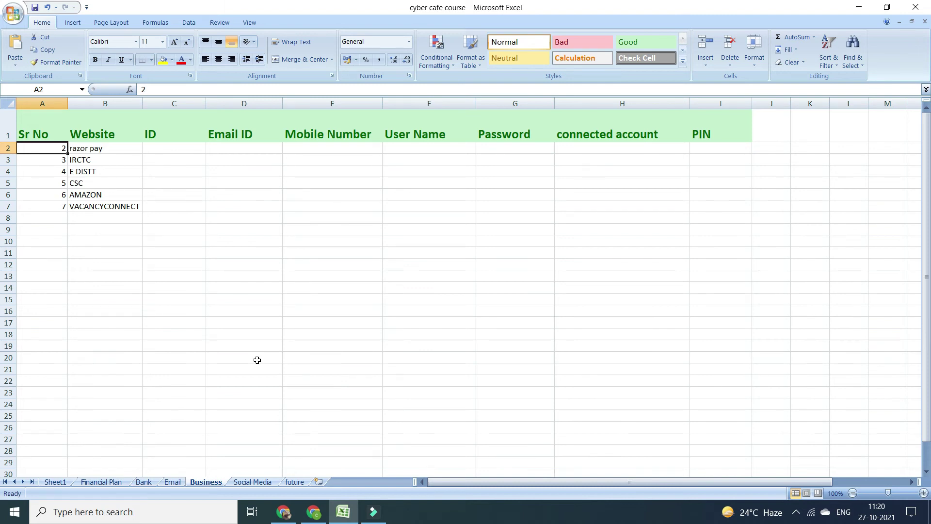
pyautogui.press('Right')
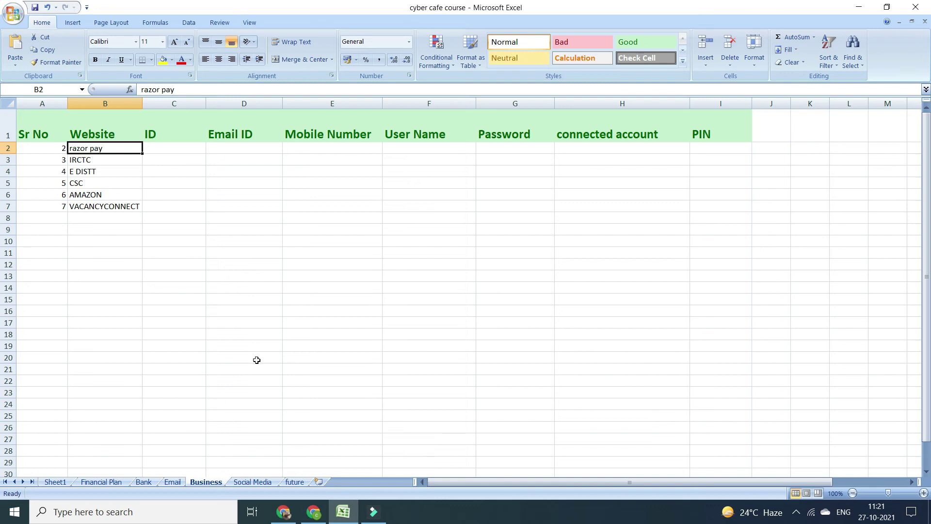
pyautogui.press('Left')
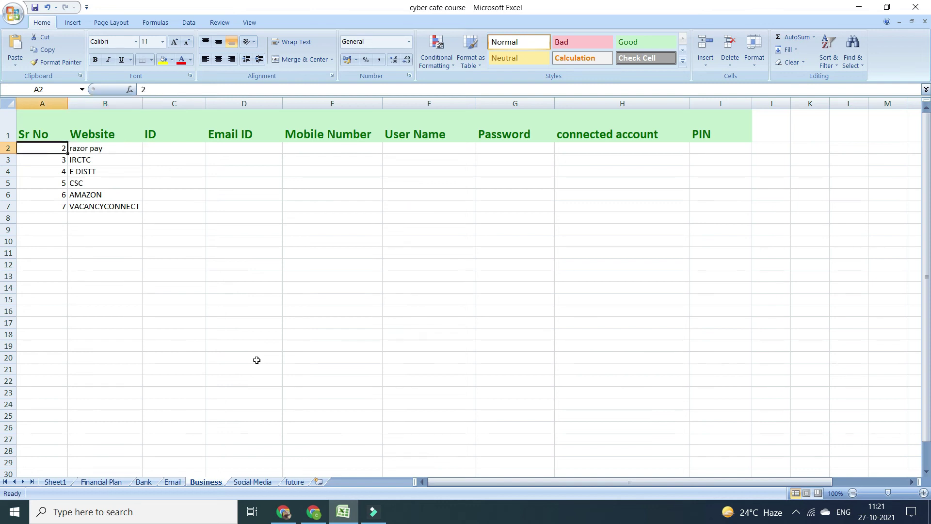
pyautogui.press('Right')
pyautogui.press('Down')
pyautogui.press('Down')
pyautogui.press('Down')
pyautogui.press('Up')
pyautogui.press('Up')
pyautogui.press('Up')
pyautogui.press('Up')
# Remove the ID column between Website and Email ID on the Business sheet
pyautogui.press('Down')
pyautogui.press('Right')
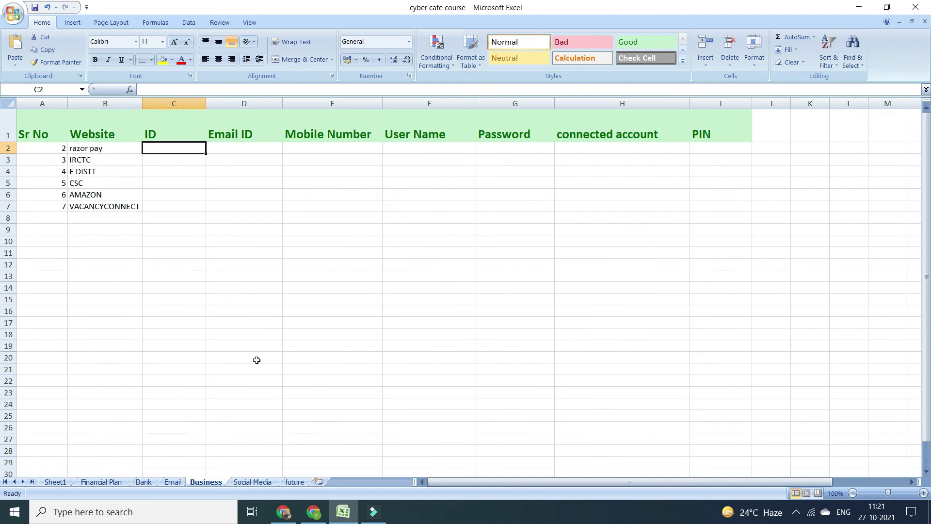
pyautogui.hotkey('ctrl', 'z')
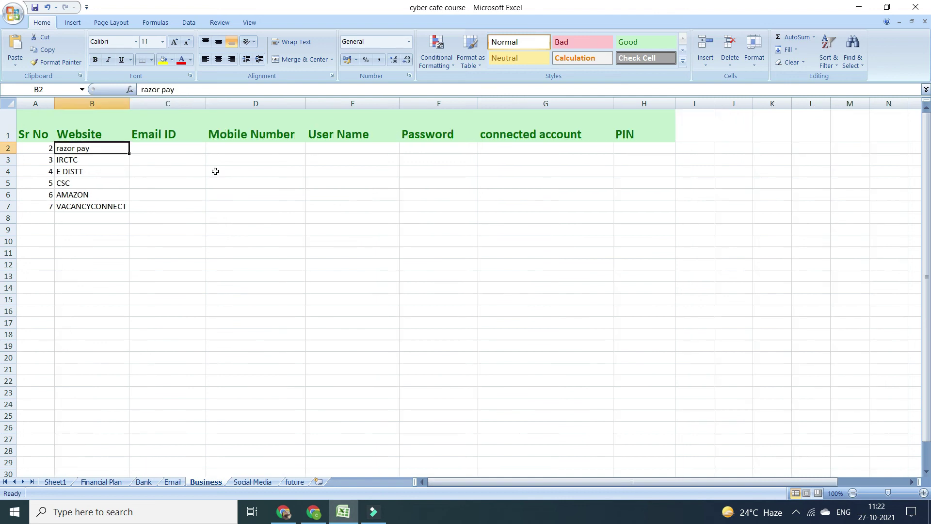
# Add an "other" heading in I1, following PIN on the Business sheet
pyautogui.press('Right')
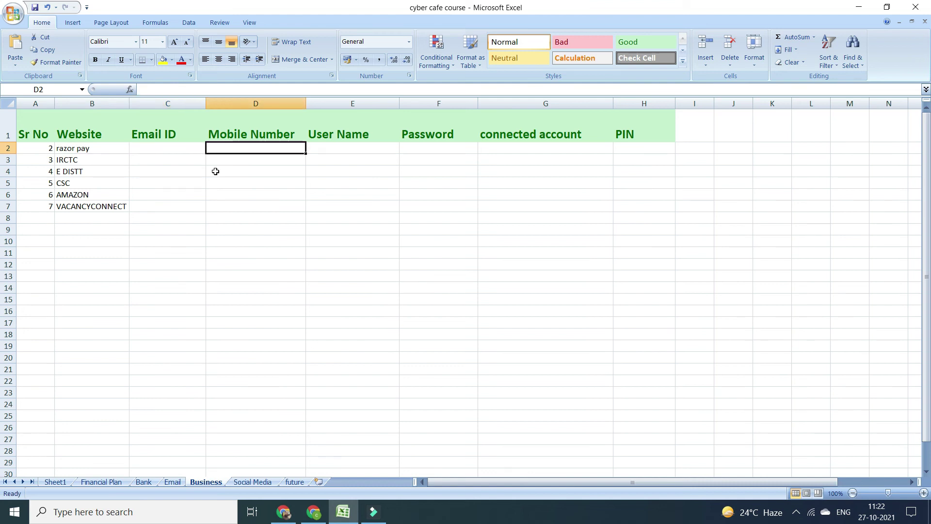
pyautogui.press('Right')
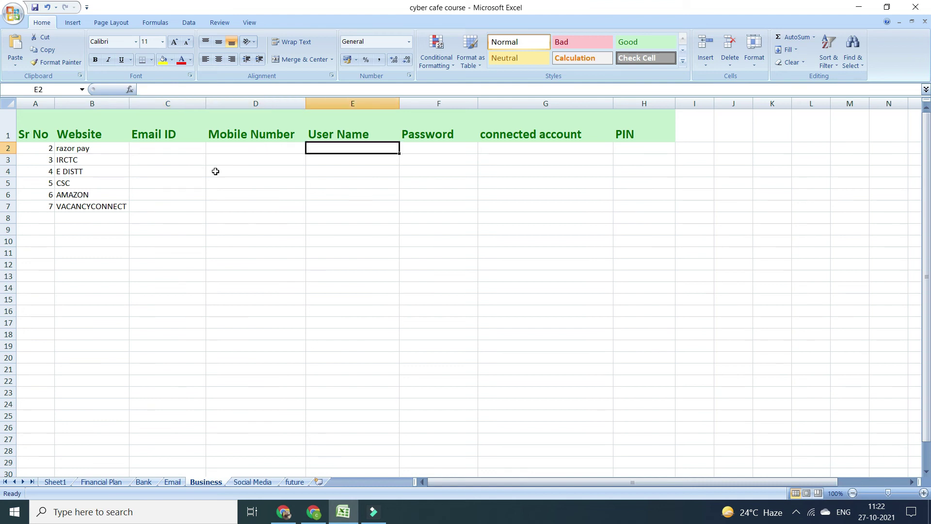
pyautogui.press('Right')
pyautogui.press('Right')
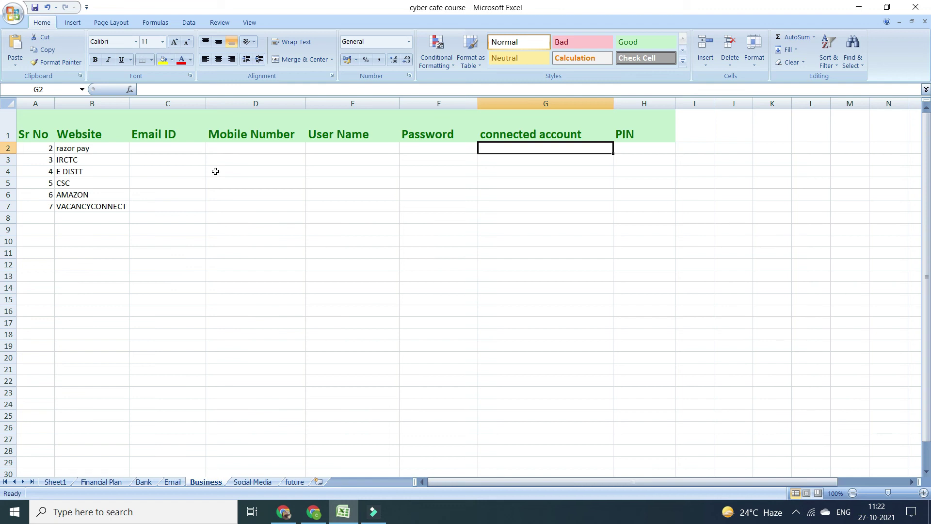
pyautogui.press('Right')
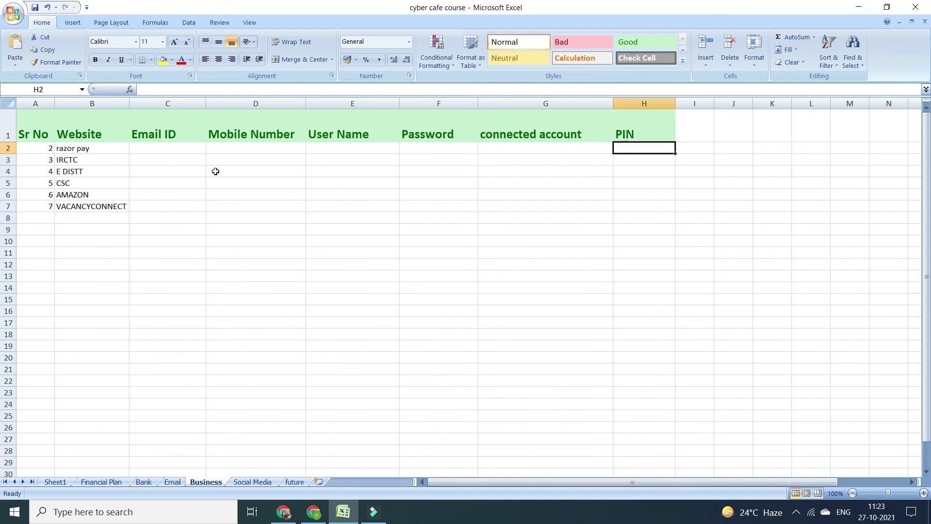
pyautogui.press('Right')
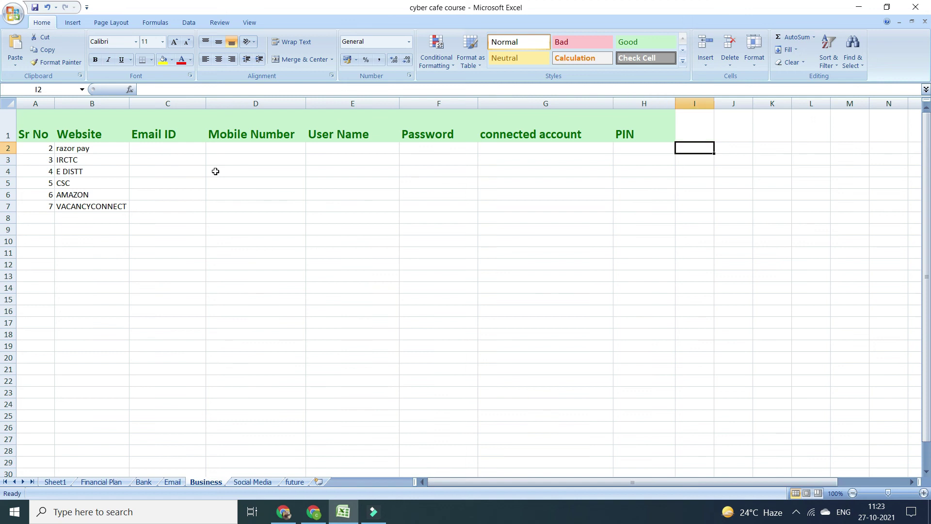
pyautogui.press('Up')
pyautogui.write('other')
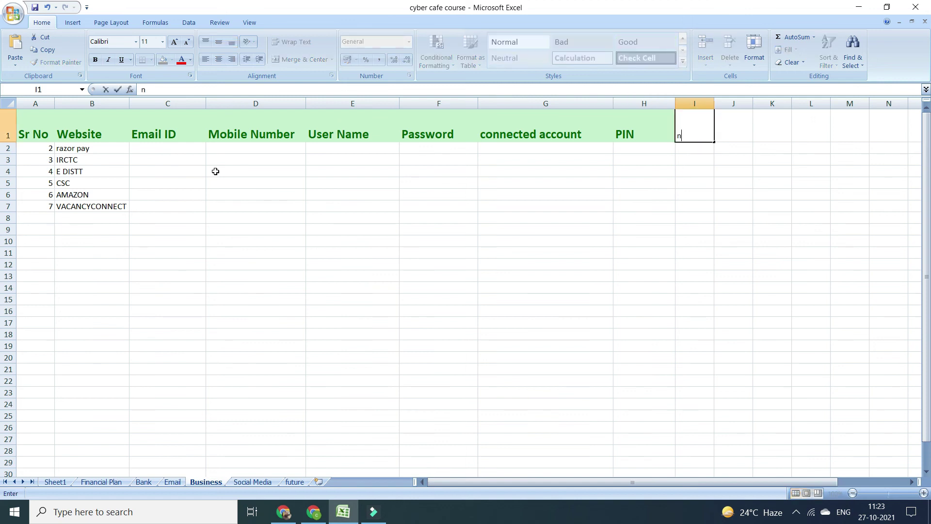
pyautogui.press('Return')
# Go through the Website list from razor pay down to VACANCYCONNECT
pyautogui.press('Left')
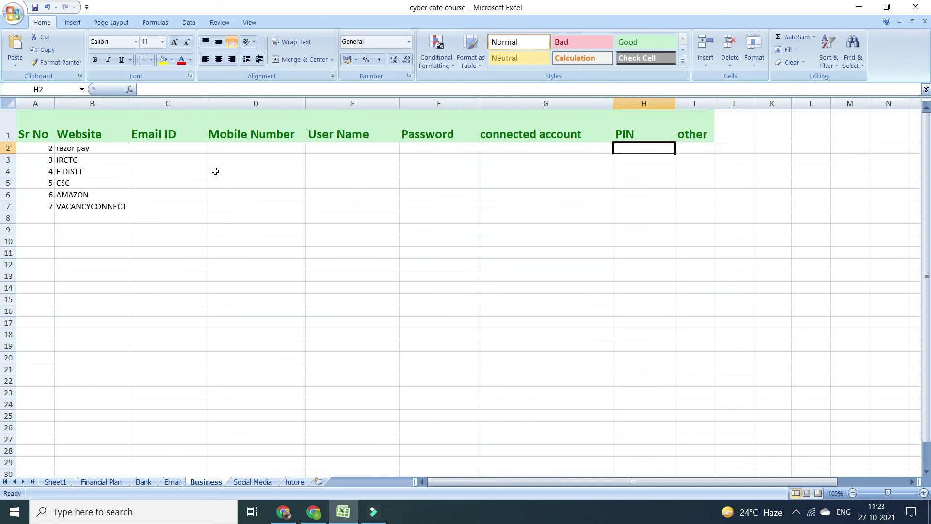
pyautogui.press('Left')
pyautogui.press('Left')
pyautogui.press('Left')
pyautogui.press('Left')
pyautogui.press('Left')
pyautogui.press('Left')
pyautogui.press('Left')
pyautogui.press('Right')
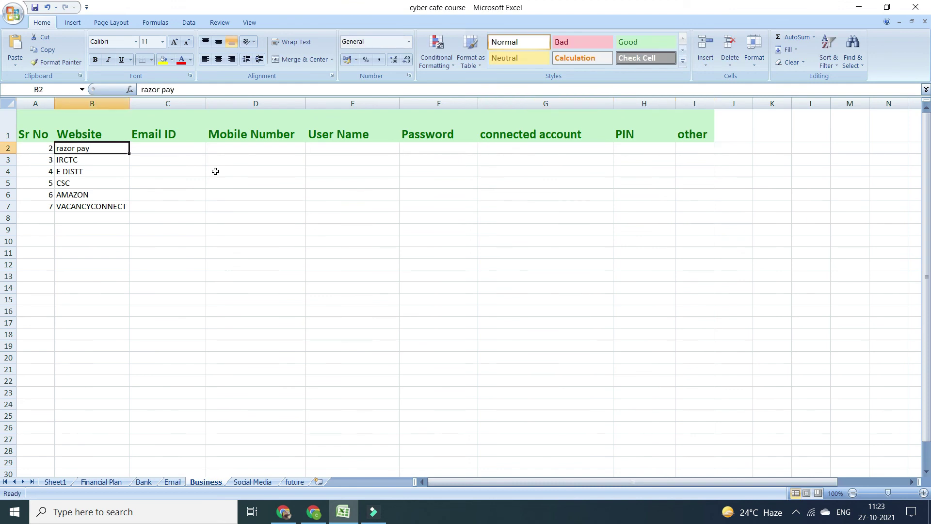
pyautogui.press('Down')
pyautogui.press('Down')
pyautogui.press('Down')
pyautogui.press('Down')
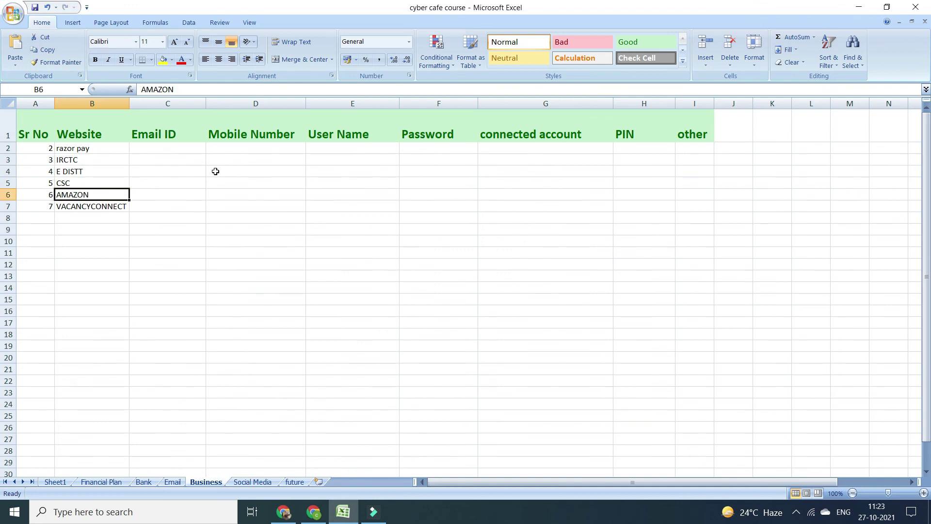
pyautogui.press('Down')
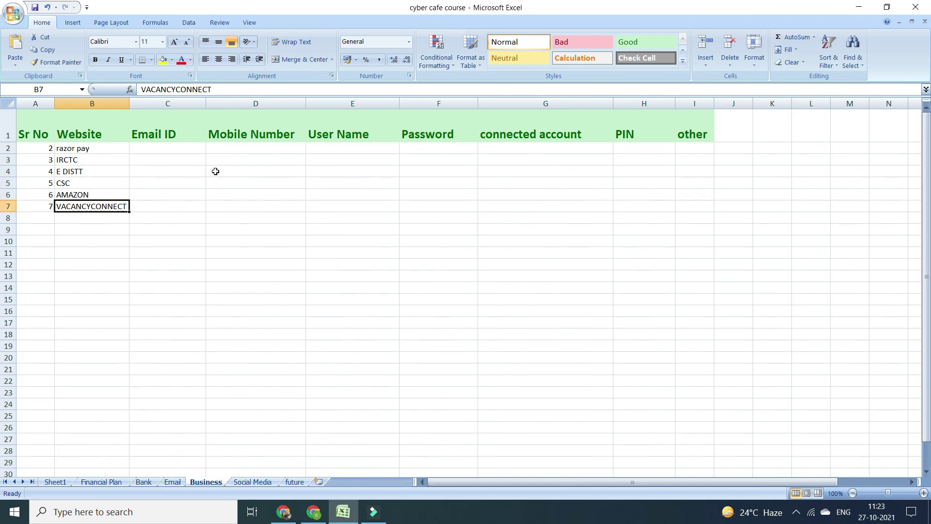
# Review the VACANCYCONNECT row's cells from Email ID to connected account, then return to razor pay
pyautogui.press('Right')
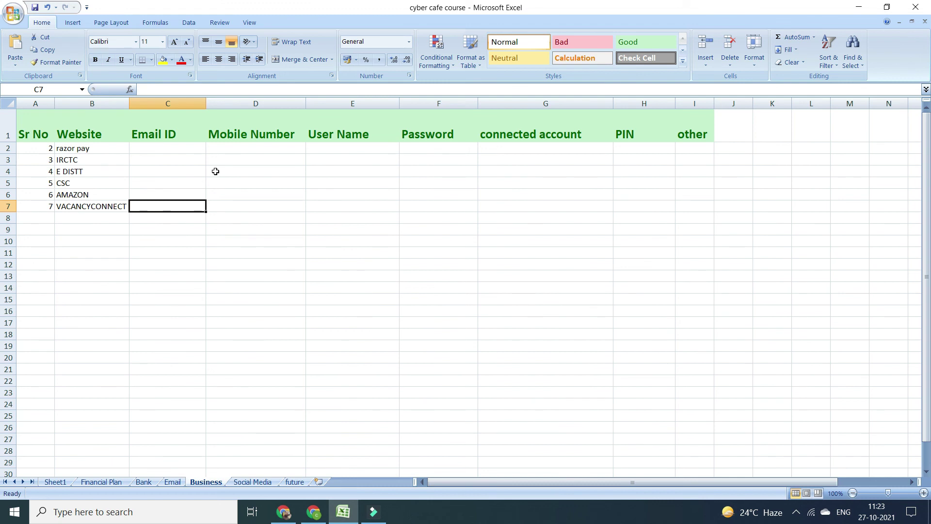
pyautogui.press('Right')
pyautogui.press('Right')
pyautogui.press('Right')
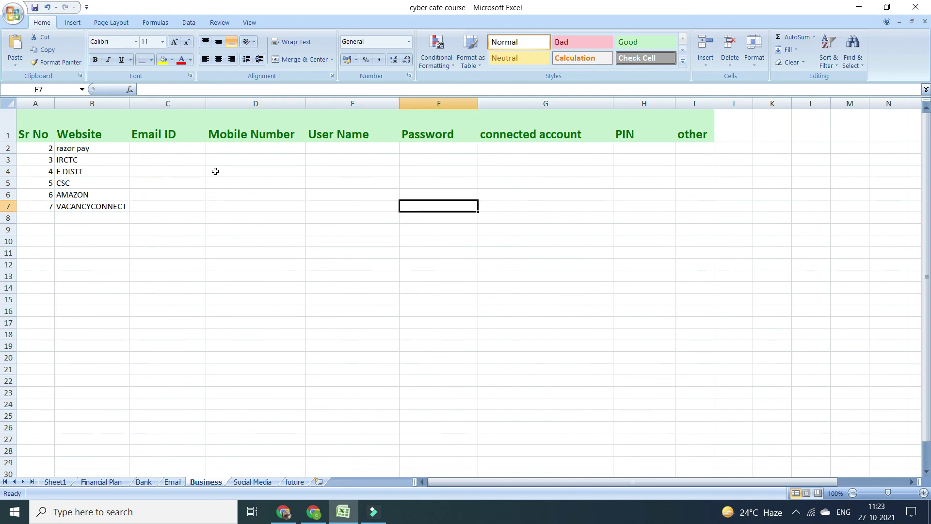
pyautogui.press('Right')
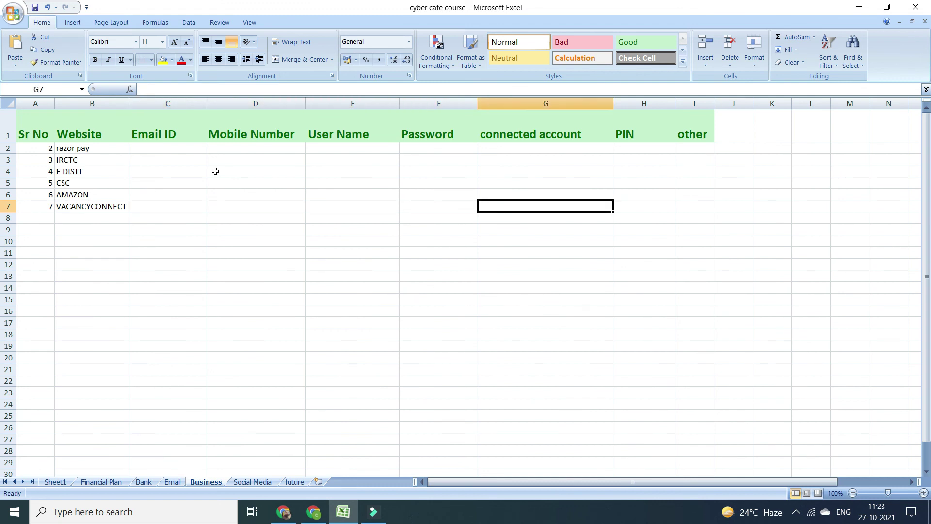
pyautogui.press('Left')
pyautogui.press('Up')
pyautogui.press('Up')
pyautogui.press('Up')
pyautogui.press('Up')
pyautogui.press('Up')
pyautogui.press('Left')
pyautogui.press('Left')
pyautogui.press('Left')
pyautogui.press('Left')
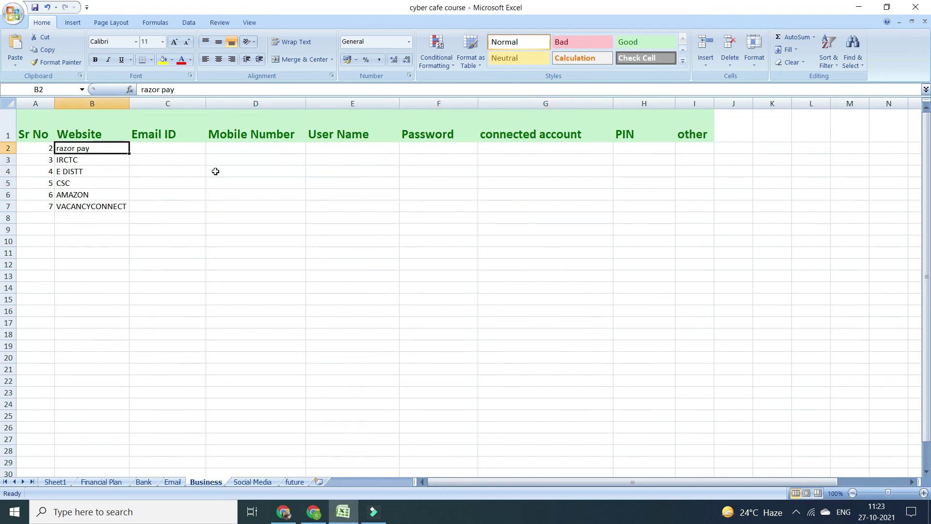
# Add a new entry in row 8 with Sr No 8 and website "har samay"
pyautogui.press('Right')
pyautogui.press('Left')
pyautogui.press('Left')
pyautogui.press('Down')
pyautogui.press('Down')
pyautogui.press('Down')
pyautogui.press('Down')
pyautogui.press('Down')
pyautogui.press('Down')
pyautogui.write('8')
pyautogui.press('Tab')
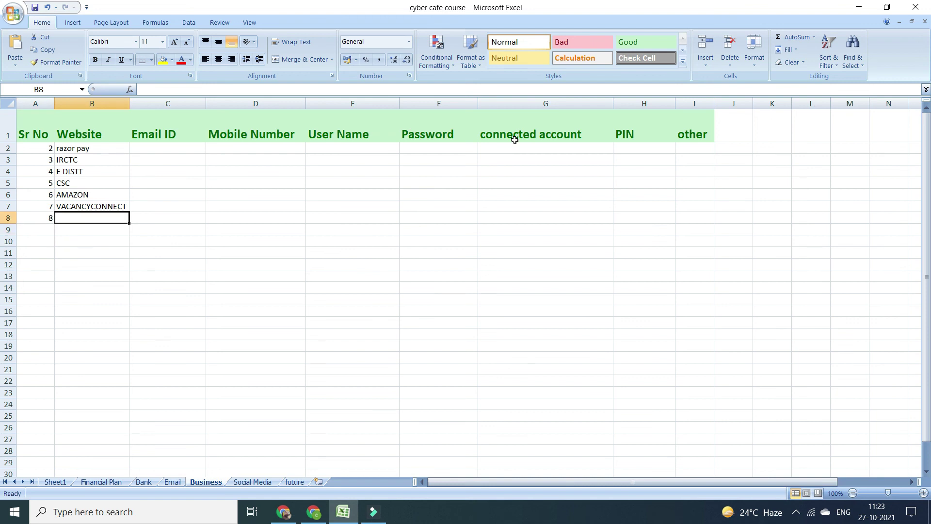
pyautogui.write('har samay')
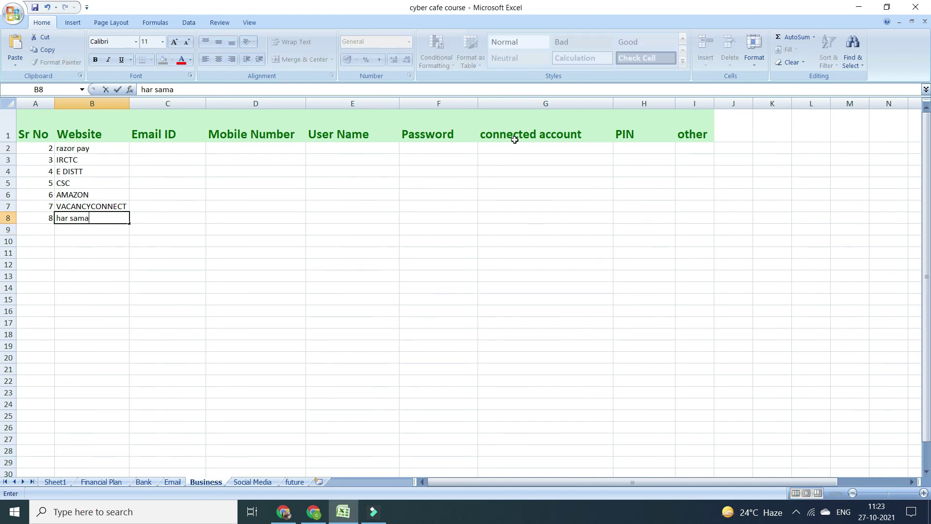
pyautogui.press('Return')
# Go across the har samay row and review its cells up to Password
pyautogui.press('Right')
pyautogui.press('Up')
pyautogui.press('Right')
pyautogui.press('Right')
pyautogui.press('Right')
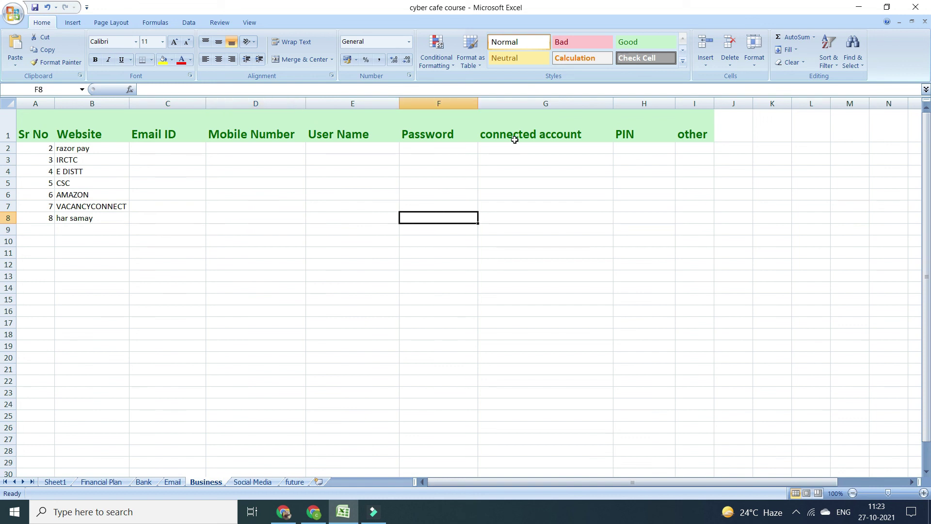
# Open the Social Media sheet and go through the Website list from FB down to QUORA
pyautogui.click(252, 483)
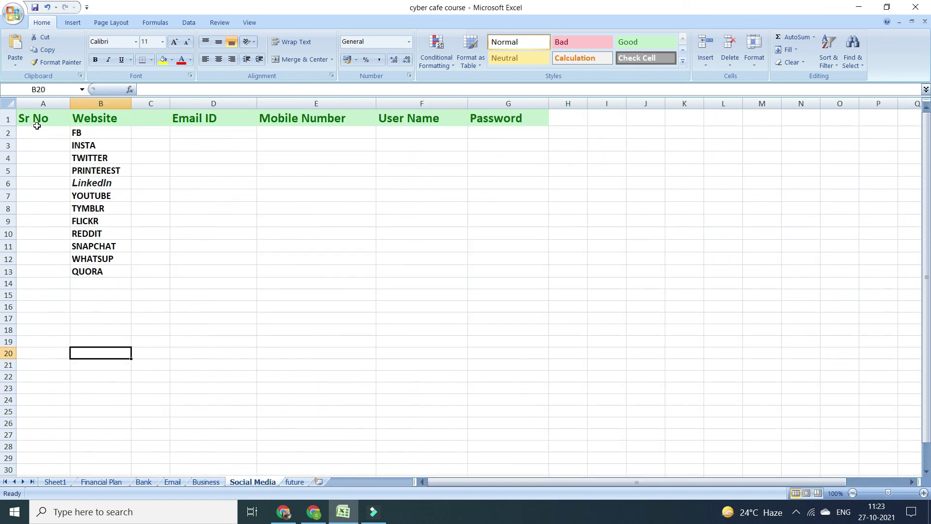
pyautogui.click(84, 133)
pyautogui.click(109, 145)
pyautogui.click(112, 157)
pyautogui.click(110, 170)
pyautogui.click(112, 183)
pyautogui.click(114, 196)
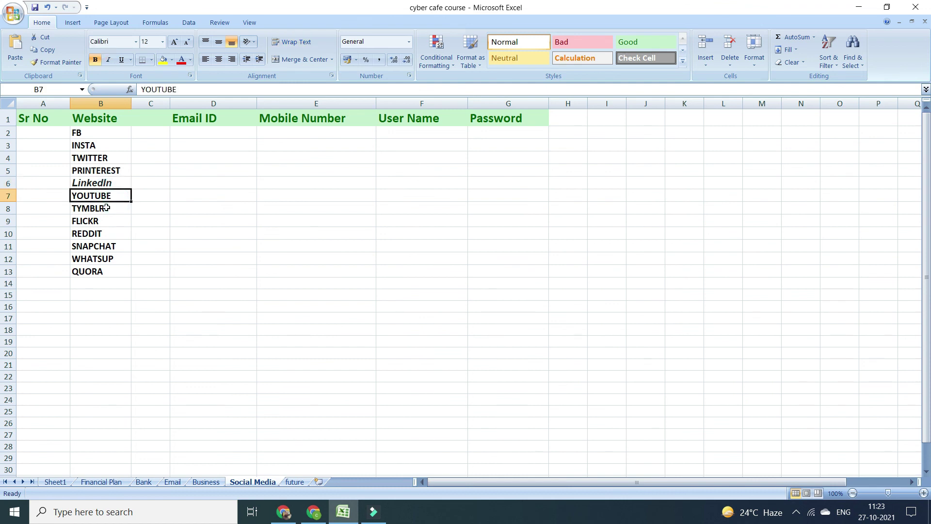
pyautogui.click(106, 208)
pyautogui.click(107, 221)
pyautogui.click(110, 236)
pyautogui.click(110, 259)
pyautogui.click(108, 271)
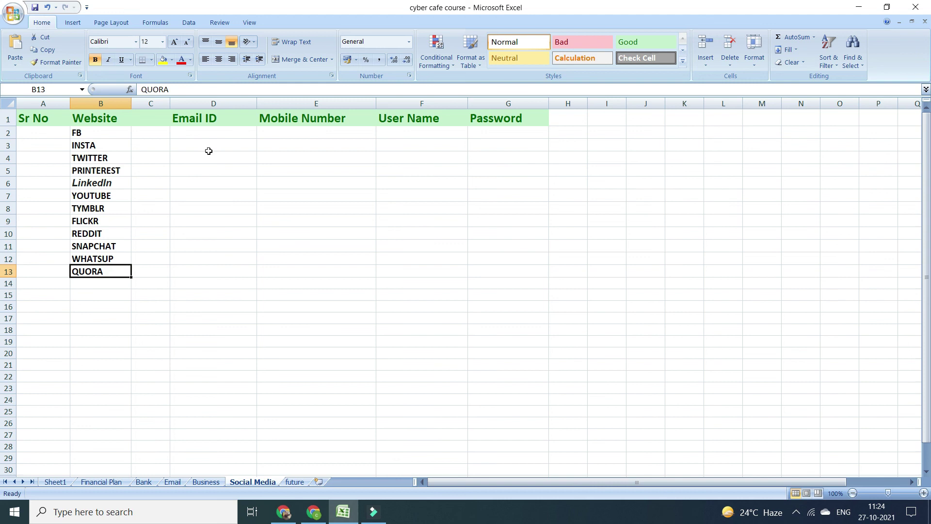
# Review the Sr No cells and the FB row's Email ID, Mobile Number, User Name and Password cells
pyautogui.moveTo(44, 136); pyautogui.dragTo(41, 270)
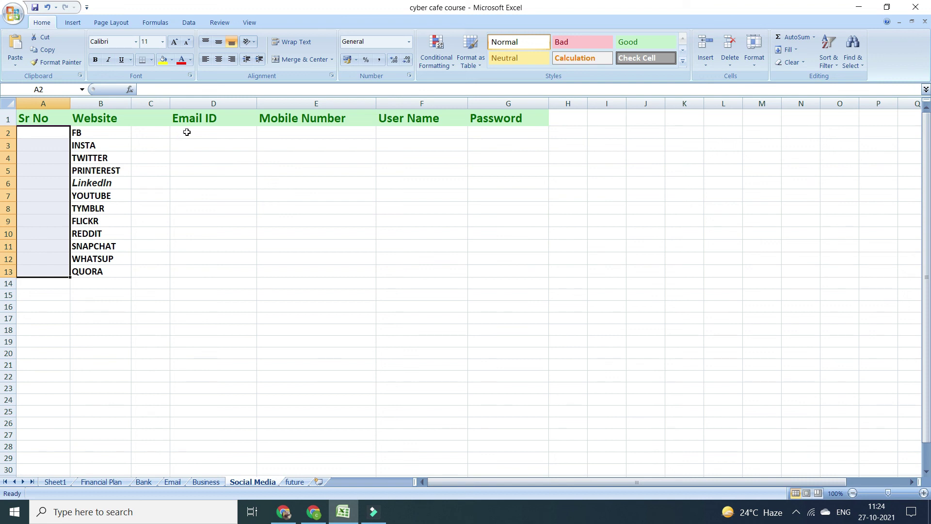
pyautogui.click(186, 132)
pyautogui.click(305, 129)
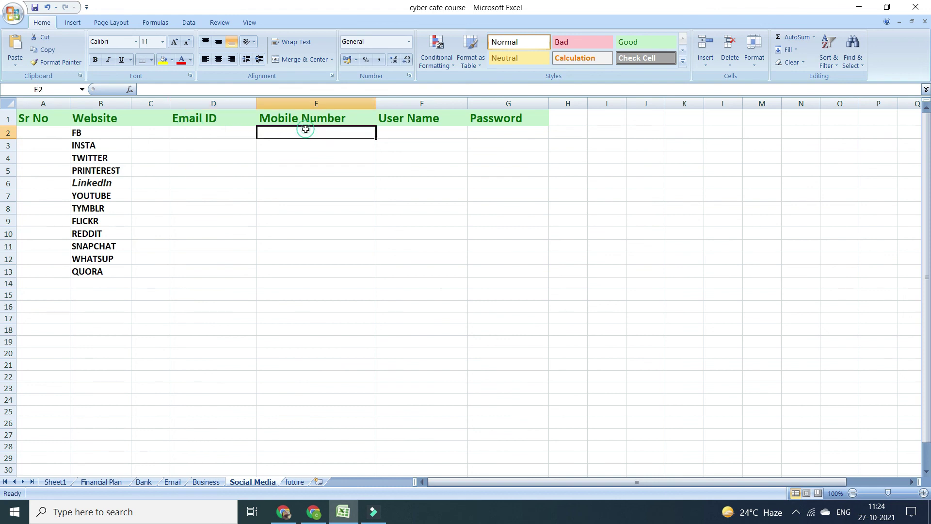
pyautogui.click(403, 135)
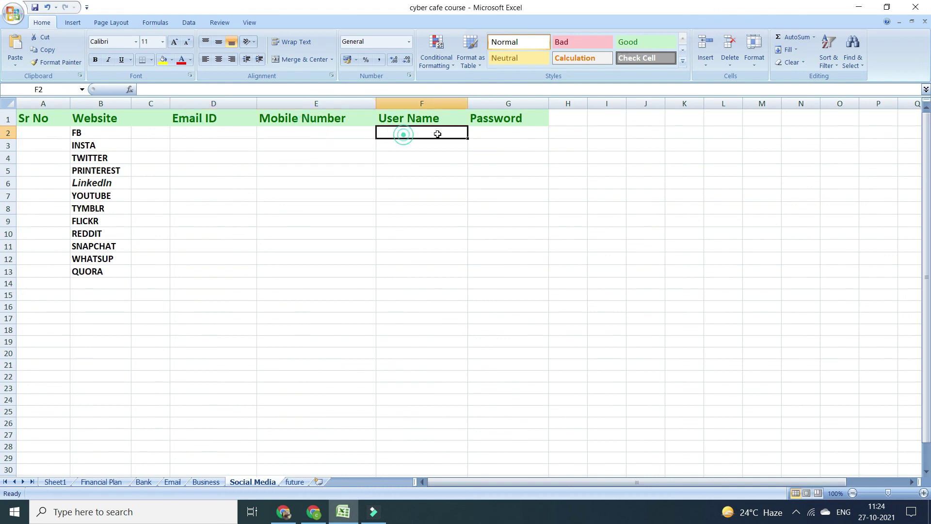
pyautogui.click(525, 132)
# Add an "other" heading in H1 after Password on the Social Media sheet, correcting its spelling
pyautogui.click(569, 119)
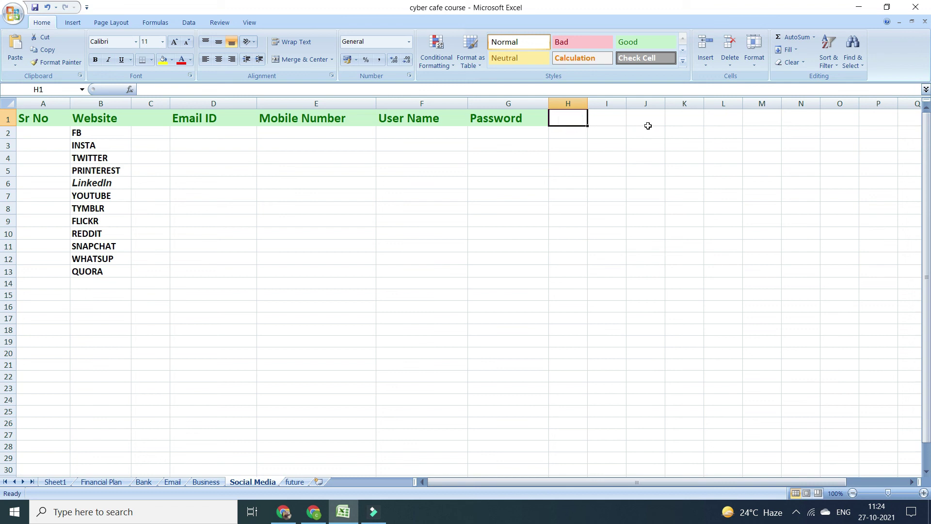
pyautogui.write('othr')
pyautogui.press('Return')
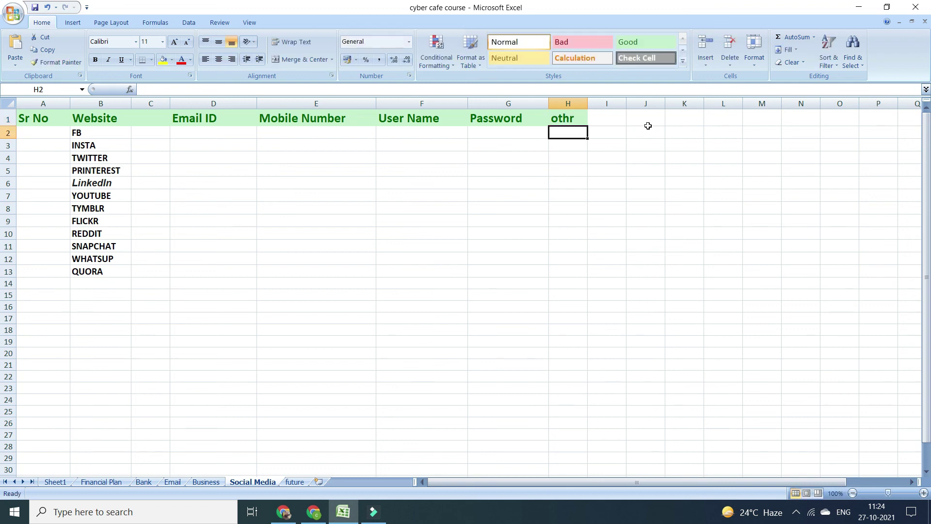
pyautogui.press('Right')
pyautogui.press('Up')
pyautogui.press('Left')
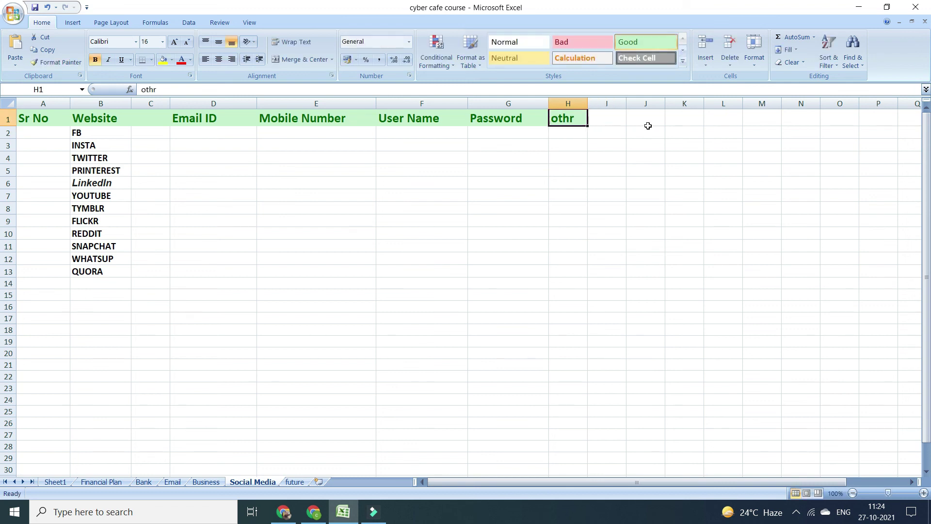
pyautogui.write('other')
pyautogui.press('Return')
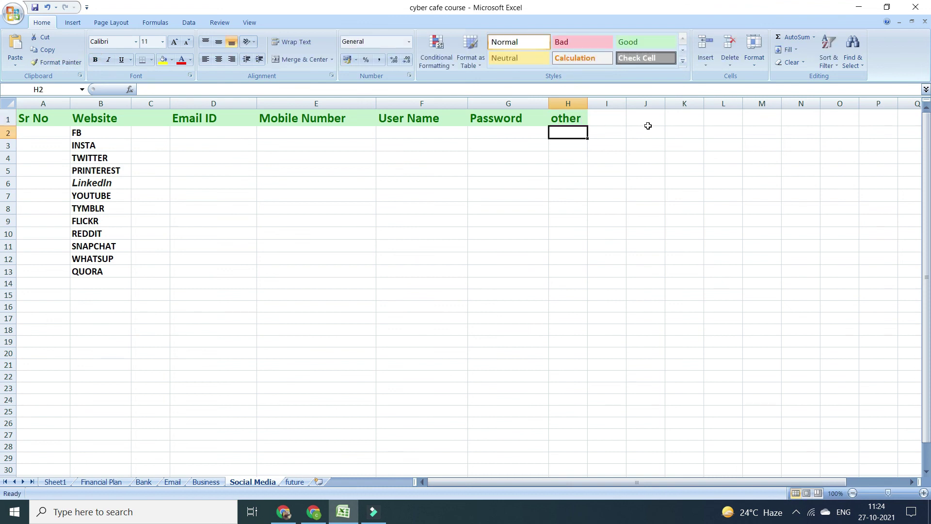